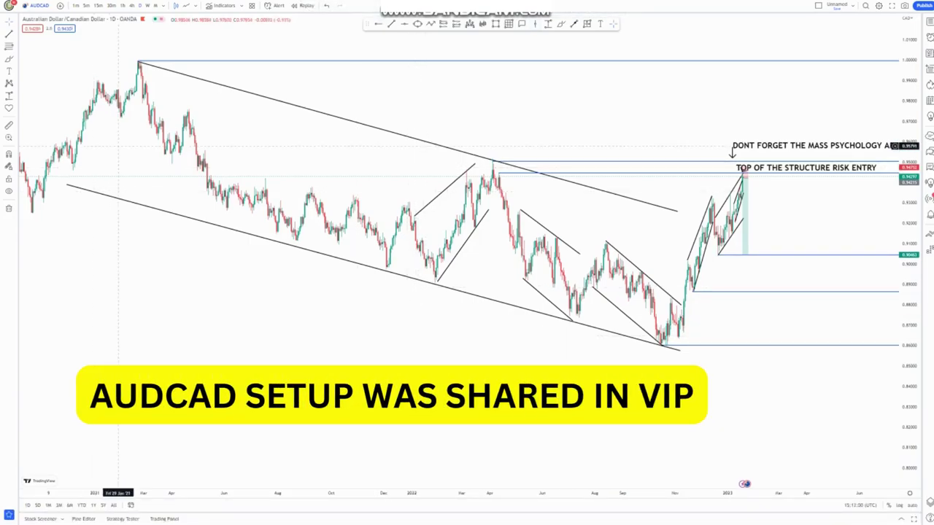
Circle the whole large descending channel with a freehand brush stroke, and undo the stroke.
{"action": "scroll", "coordinate": [259, 137], "scroll_direction": "up", "scroll_amount": 4}
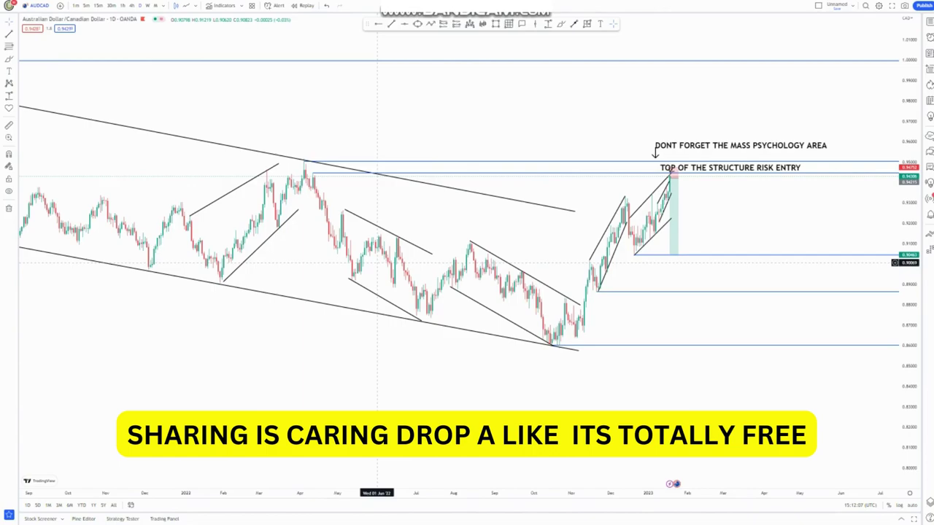
{"action": "scroll", "coordinate": [377, 263], "scroll_direction": "down", "scroll_amount": 2}
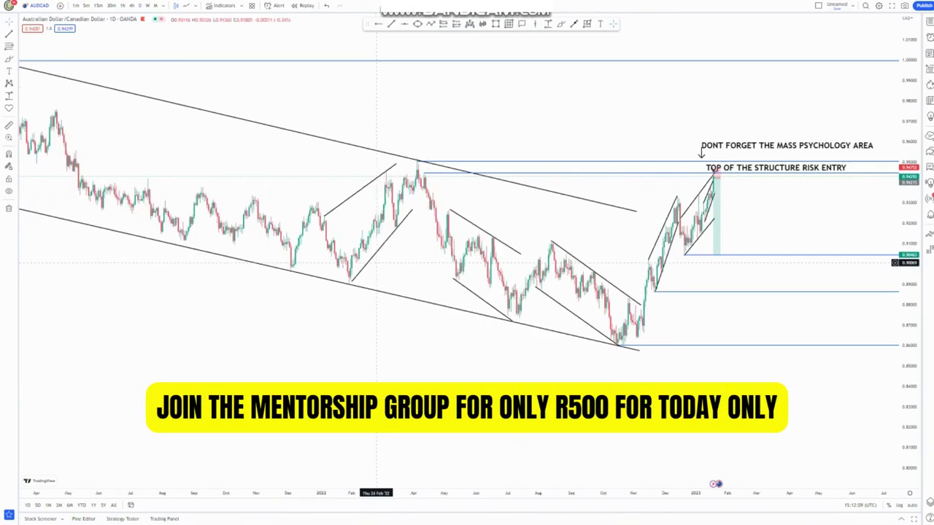
{"action": "scroll", "coordinate": [376, 262], "scroll_direction": "down", "scroll_amount": 2}
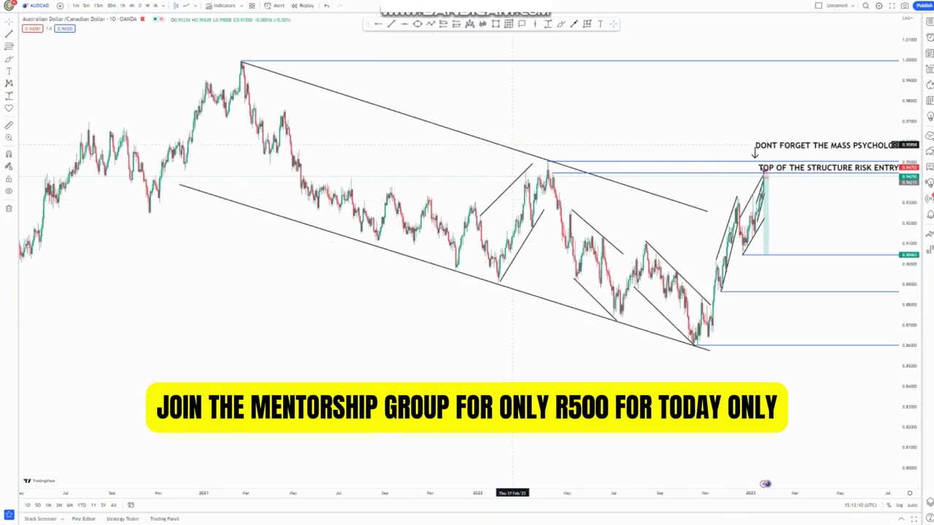
{"action": "left_click", "coordinate": [562, 24]}
{"action": "mouse_move", "coordinate": [314, 61]}
{"action": "left_mouse_down"}
{"action": "mouse_move", "coordinate": [197, 81]}
{"action": "mouse_move", "coordinate": [357, 287]}
{"action": "mouse_move", "coordinate": [628, 330]}
{"action": "mouse_move", "coordinate": [702, 299]}
{"action": "mouse_move", "coordinate": [630, 180]}
{"action": "mouse_move", "coordinate": [365, 114]}
{"action": "left_mouse_up"}
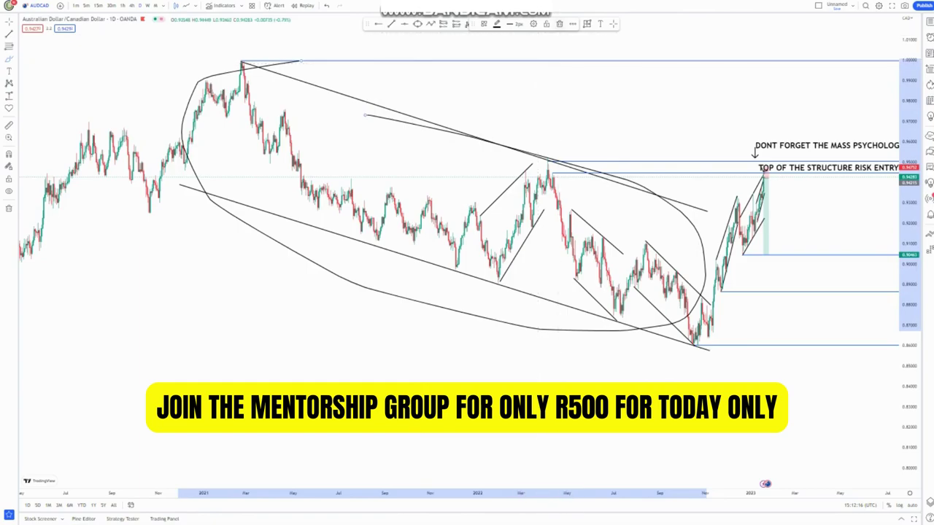
{"action": "key", "text": "ctrl+z"}
Draw an arrow from the short entry zone down to the blue horizontal level near 0.885, and delete it.
{"action": "scroll", "coordinate": [555, 100], "scroll_direction": "up", "scroll_amount": 5}
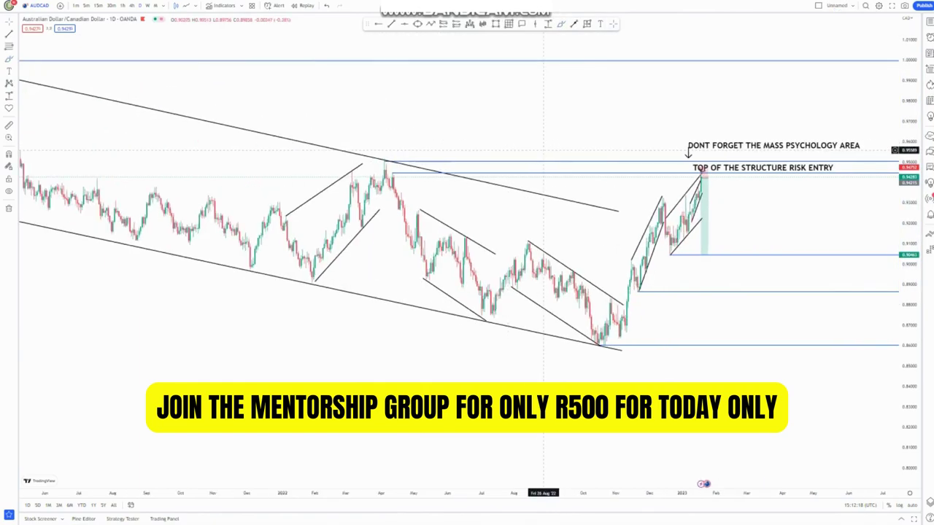
{"action": "left_click_drag", "start_coordinate": [908, 307], "coordinate": [908, 228]}
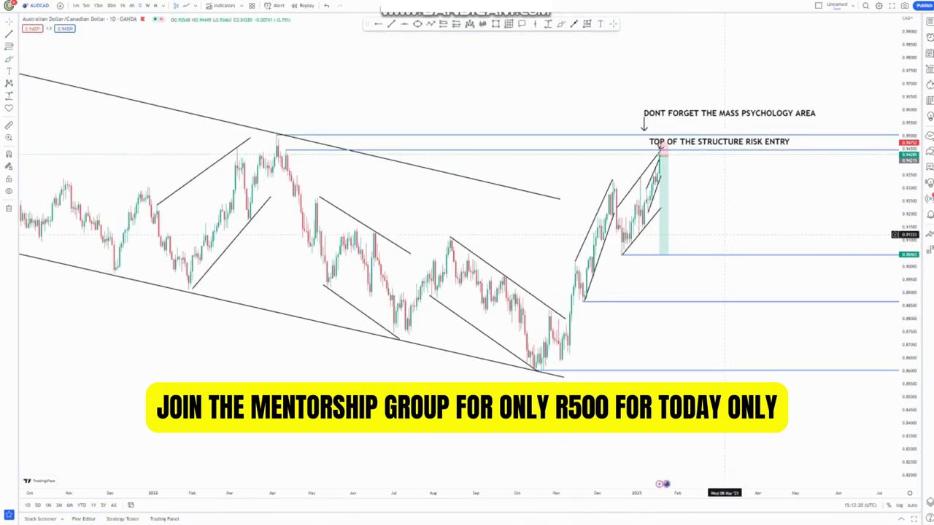
{"action": "left_click", "coordinate": [574, 24]}
{"action": "left_click_drag", "start_coordinate": [663, 153], "coordinate": [697, 302]}
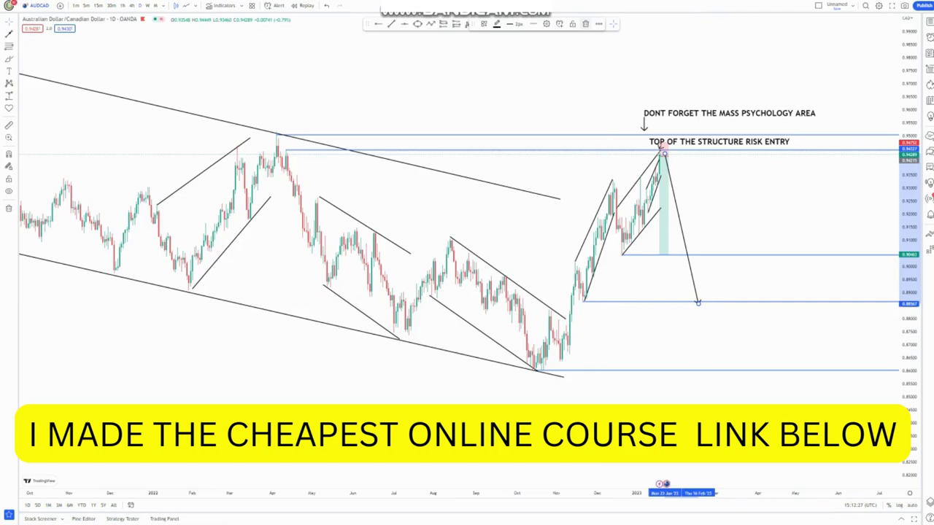
{"action": "left_click", "coordinate": [586, 24]}
Circle the latest rising channel below the entry zone with a freehand brush stroke, and delete the circle.
{"action": "scroll", "coordinate": [409, 176], "scroll_direction": "up", "scroll_amount": 1}
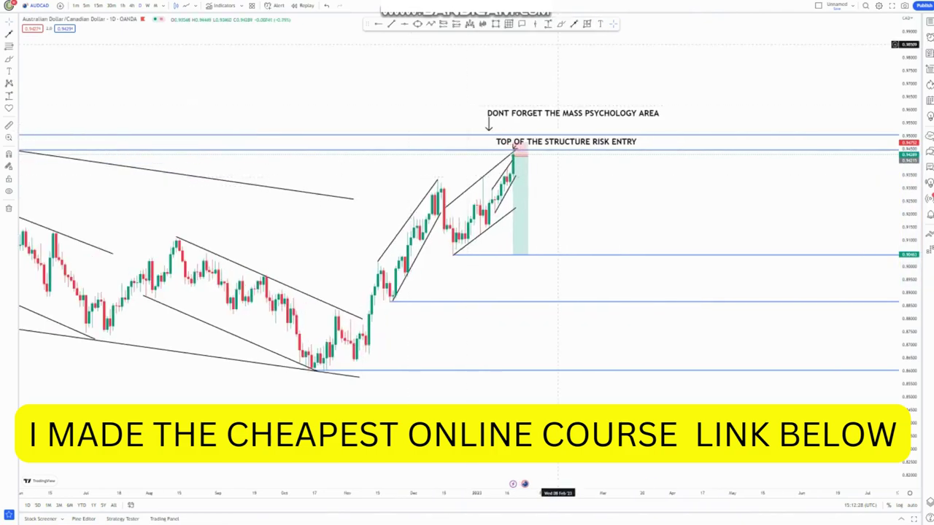
{"action": "mouse_move", "coordinate": [515, 148]}
{"action": "left_mouse_down"}
{"action": "mouse_move", "coordinate": [467, 157]}
{"action": "mouse_move", "coordinate": [447, 179]}
{"action": "mouse_move", "coordinate": [440, 223]}
{"action": "mouse_move", "coordinate": [492, 257]}
{"action": "mouse_move", "coordinate": [535, 202]}
{"action": "mouse_move", "coordinate": [525, 145]}
{"action": "left_mouse_up"}
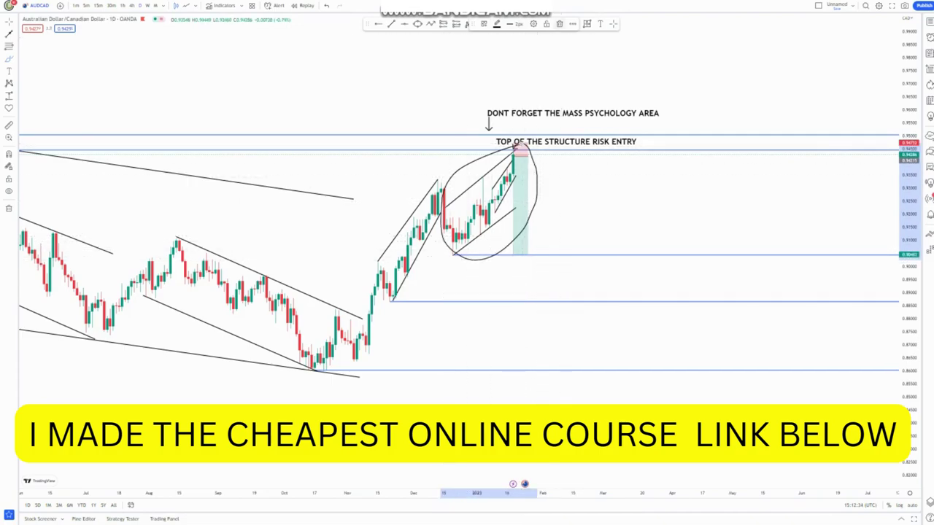
{"action": "left_click", "coordinate": [560, 24]}
Circle the two April 2022 highs where the upper blue resistance lines start, using freehand brush strokes.
{"action": "scroll", "coordinate": [417, 187], "scroll_direction": "down", "scroll_amount": 3}
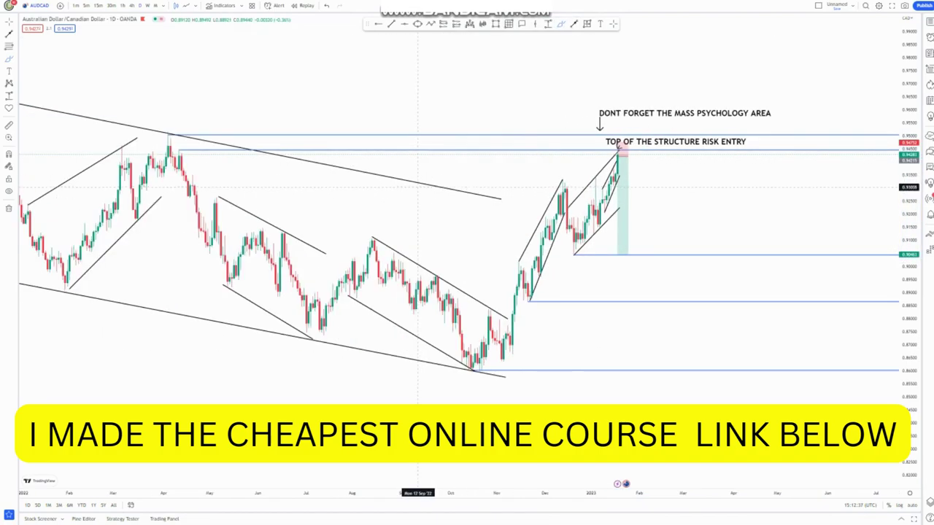
{"action": "mouse_move", "coordinate": [187, 148]}
{"action": "left_mouse_down"}
{"action": "mouse_move", "coordinate": [174, 151]}
{"action": "mouse_move", "coordinate": [199, 158]}
{"action": "left_mouse_up"}
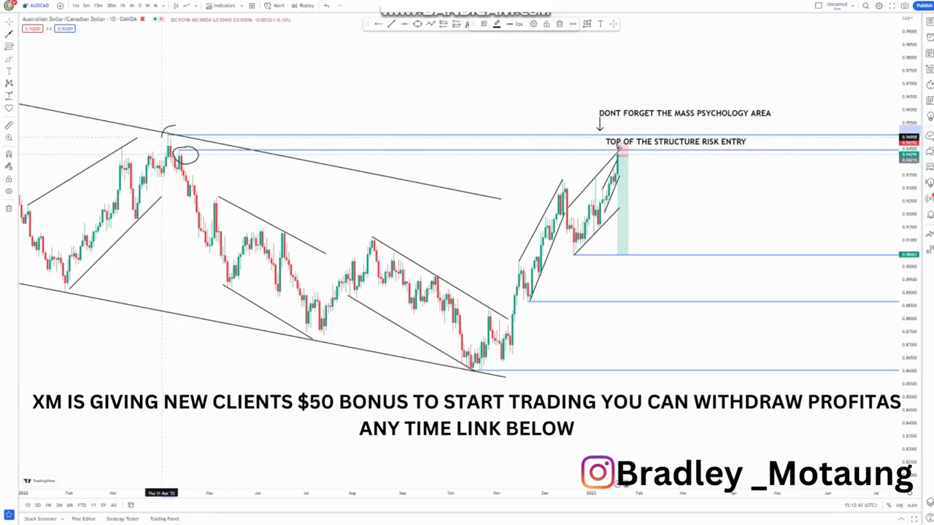
{"action": "left_click_drag", "start_coordinate": [166, 137], "coordinate": [186, 125]}
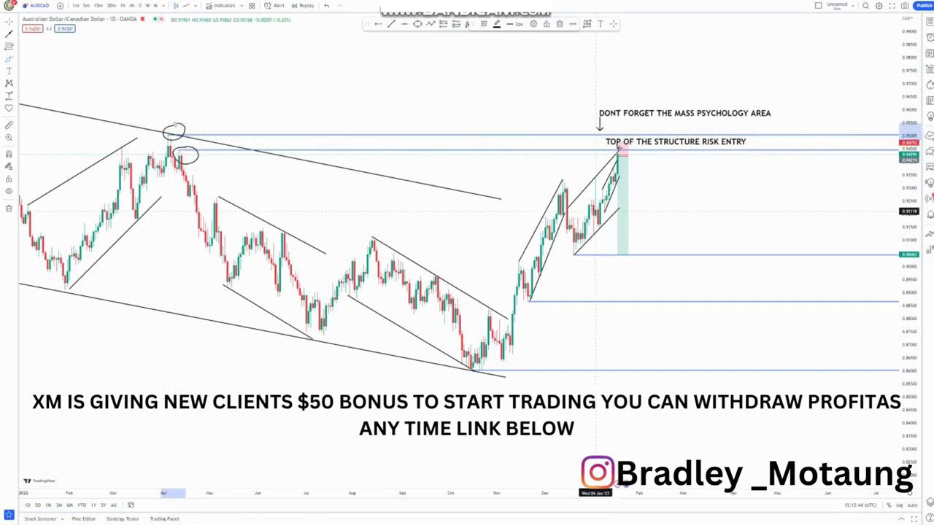
Sketch a projected drop from the entry zone and freehand strokes around the latest rising channel, removing each of them.
{"action": "left_click_drag", "start_coordinate": [619, 152], "coordinate": [647, 346]}
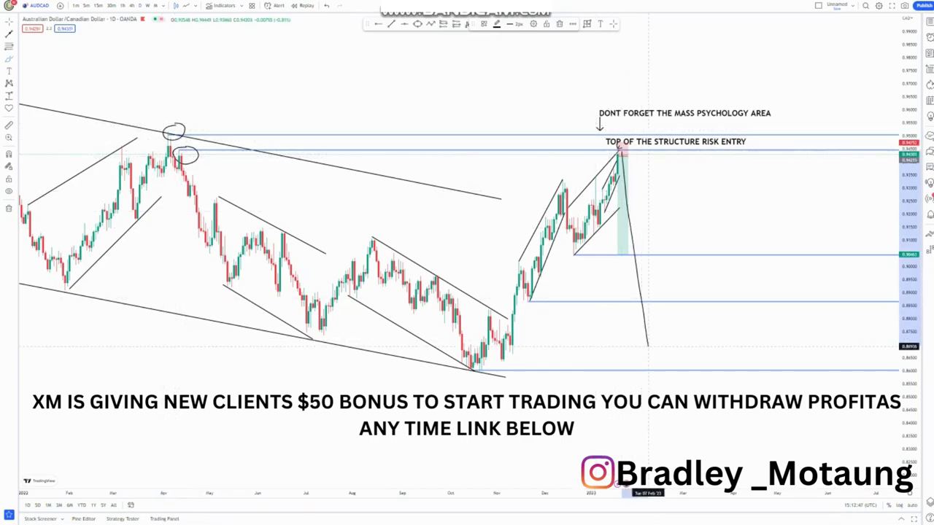
{"action": "key", "text": "Delete"}
{"action": "scroll", "coordinate": [519, 191], "scroll_direction": "up", "scroll_amount": 2}
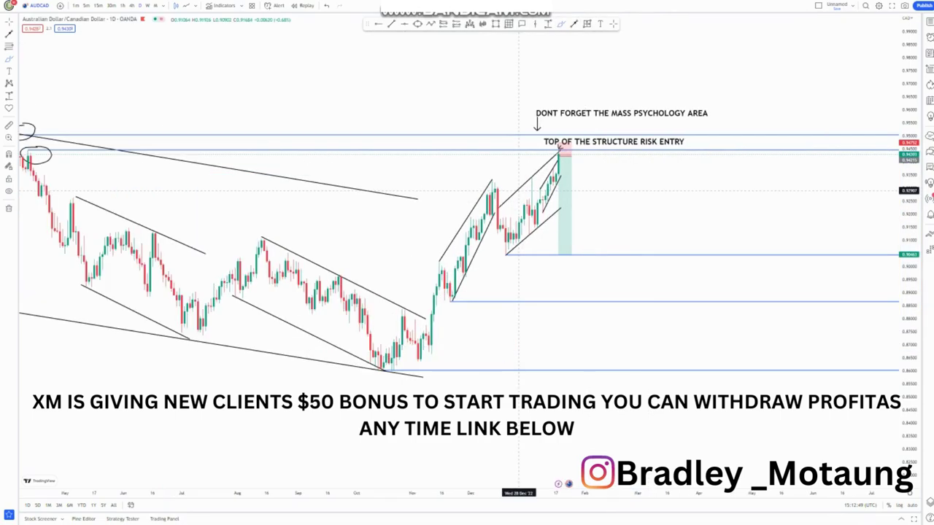
{"action": "mouse_move", "coordinate": [559, 173]}
{"action": "left_mouse_down"}
{"action": "mouse_move", "coordinate": [528, 179]}
{"action": "mouse_move", "coordinate": [513, 227]}
{"action": "left_mouse_up"}
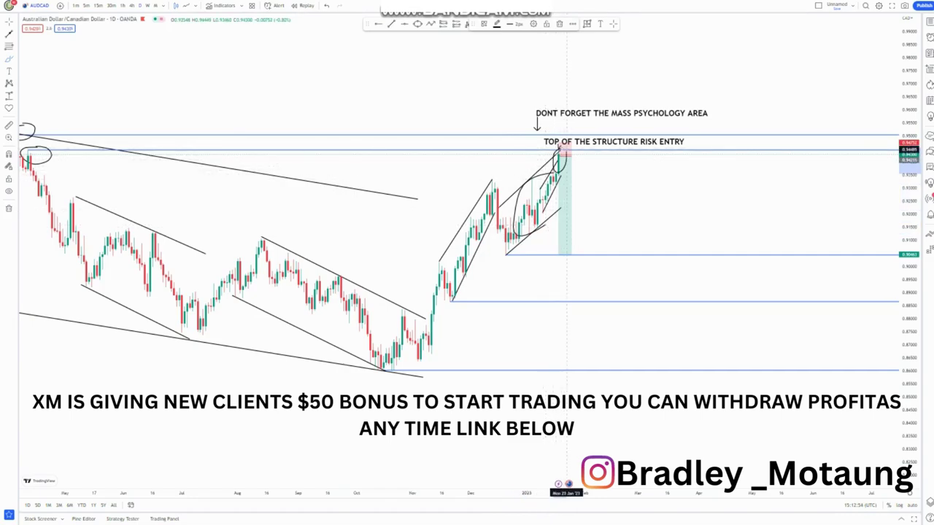
{"action": "left_click", "coordinate": [560, 24]}
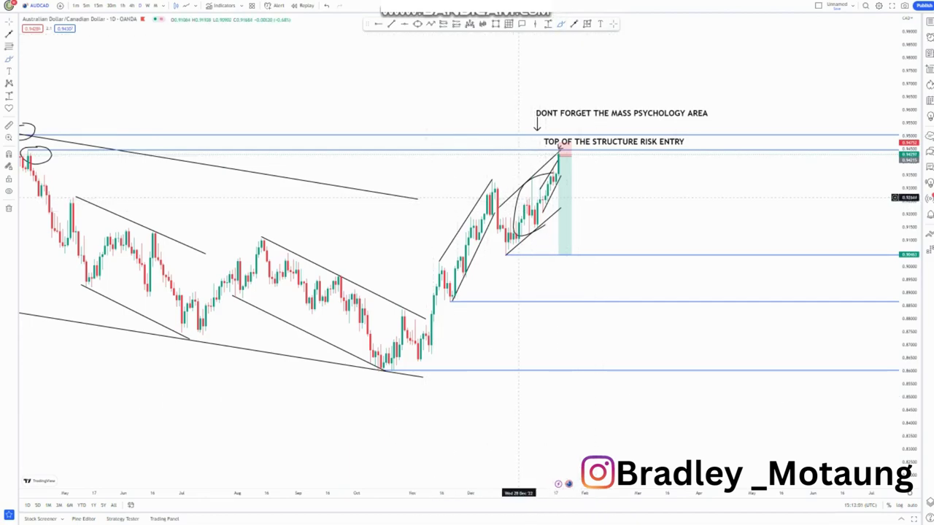
{"action": "left_click", "coordinate": [519, 197]}
{"action": "left_click", "coordinate": [560, 25]}
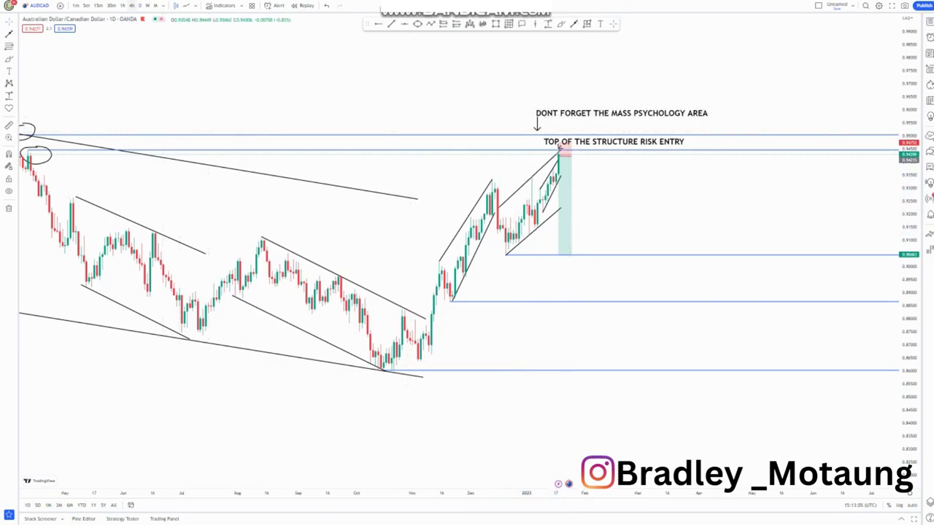
Switch the AUDCAD chart to the 4-hour timeframe and stretch the price scale around the short position.
{"action": "left_click", "coordinate": [131, 6]}
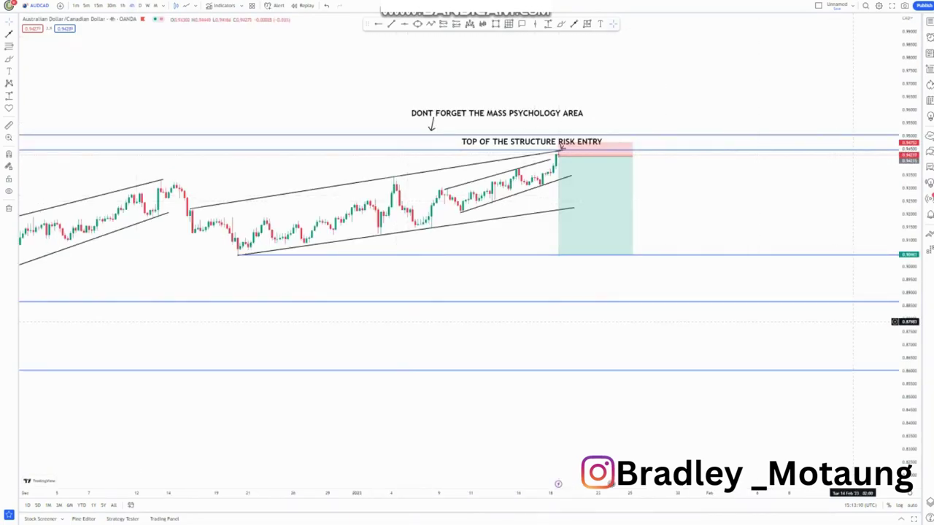
{"action": "left_click_drag", "start_coordinate": [909, 349], "coordinate": [907, 174]}
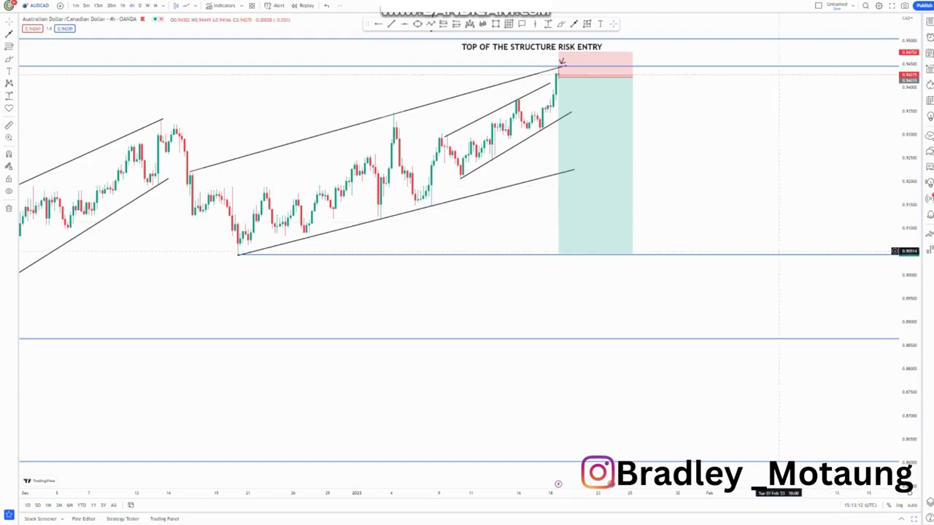
{"action": "left_click_drag", "start_coordinate": [492, 243], "coordinate": [492, 253]}
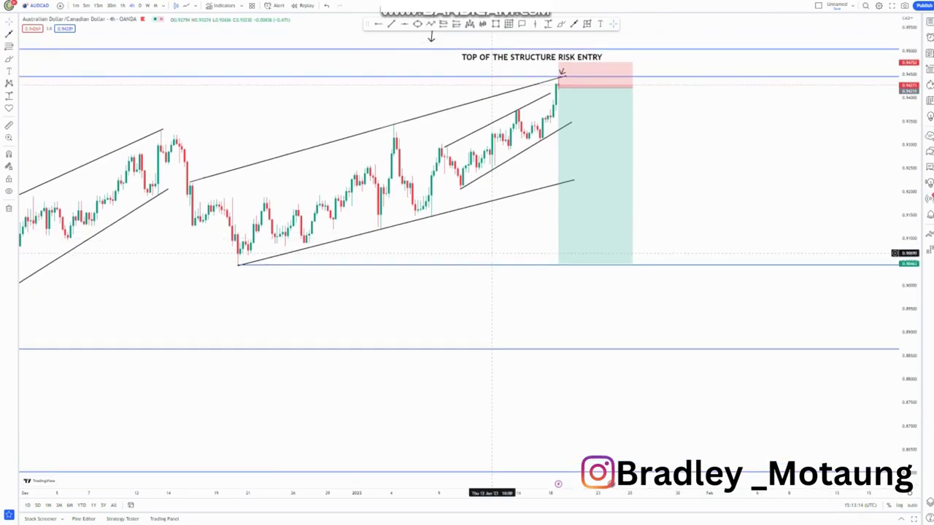
{"action": "left_click_drag", "start_coordinate": [546, 267], "coordinate": [545, 293]}
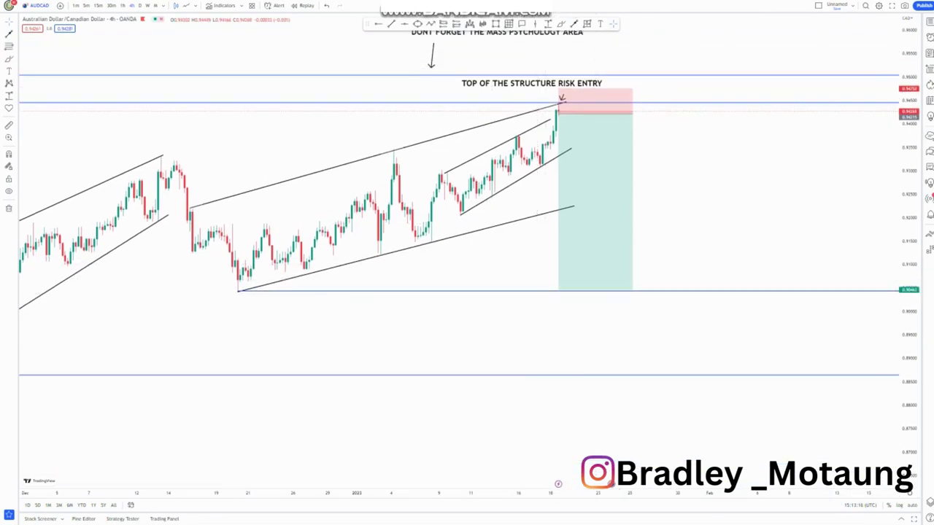
{"action": "left_click_drag", "start_coordinate": [908, 362], "coordinate": [908, 323]}
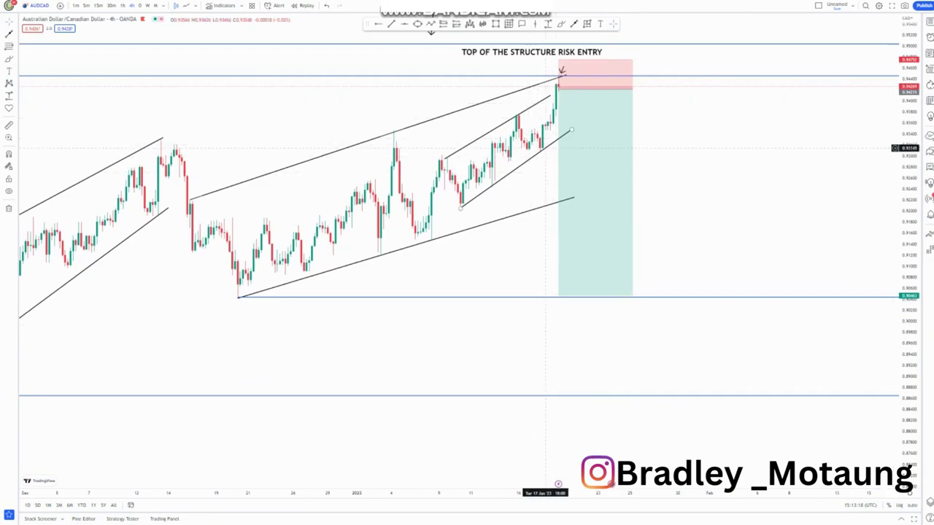
Circle the last bullish leg and the newest candle at the entry with brush strokes, and delete both.
{"action": "left_click", "coordinate": [561, 24]}
{"action": "mouse_move", "coordinate": [555, 81]}
{"action": "left_mouse_down"}
{"action": "mouse_move", "coordinate": [540, 136]}
{"action": "mouse_move", "coordinate": [564, 95]}
{"action": "left_mouse_up"}
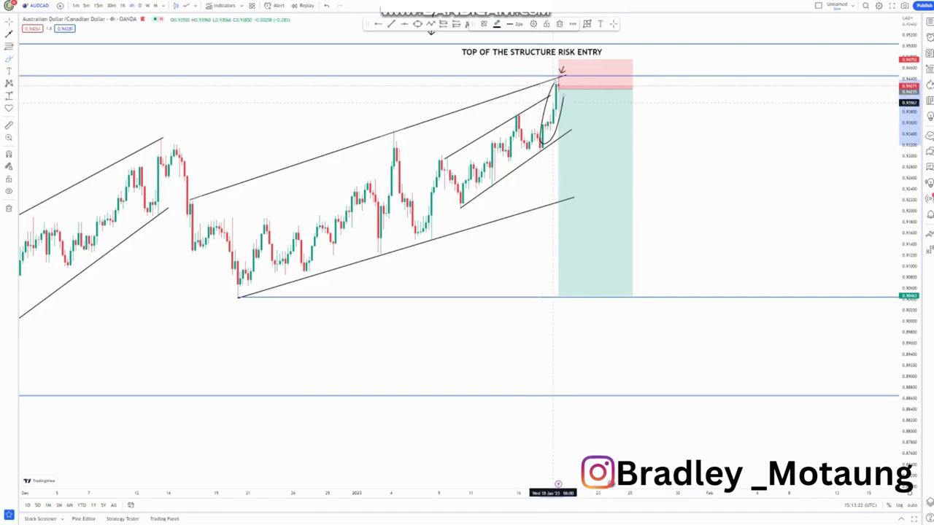
{"action": "left_click_drag", "start_coordinate": [563, 79], "coordinate": [569, 85]}
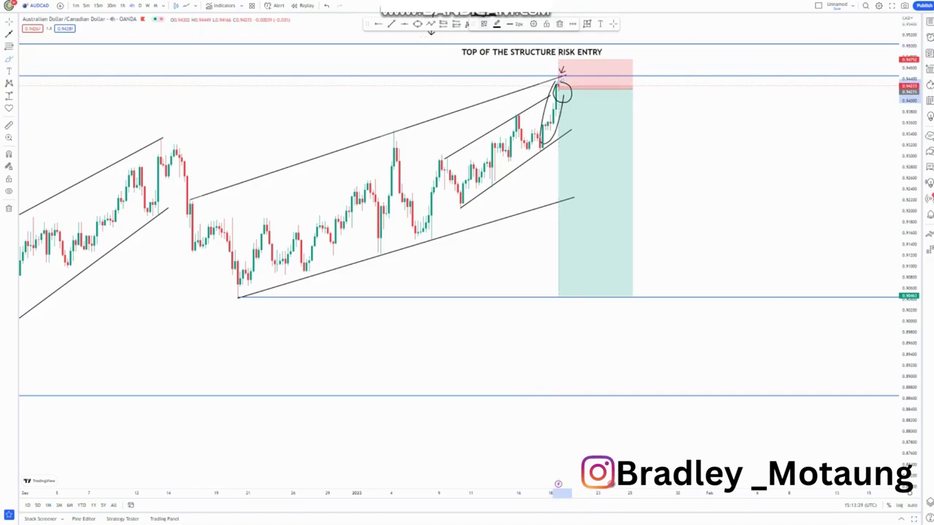
{"action": "key", "text": "Delete"}
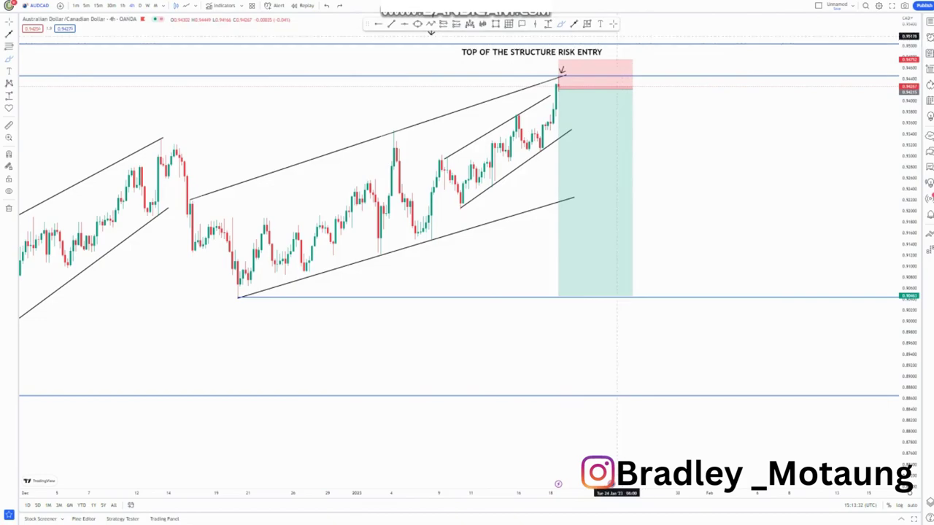
Circle the touch points on the large rising channel's upper trendline and the small inner channel, and undo the strokes.
{"action": "left_click_drag", "start_coordinate": [731, 228], "coordinate": [763, 246]}
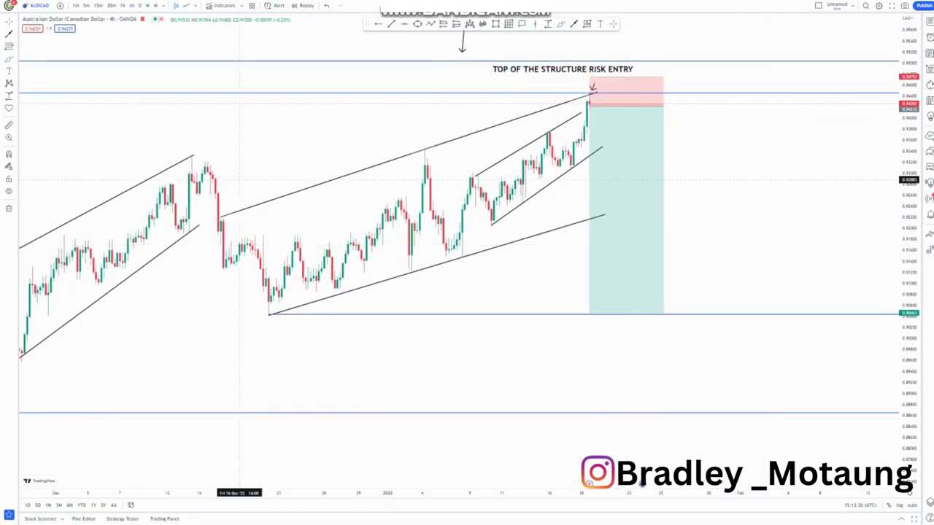
{"action": "left_click_drag", "start_coordinate": [235, 216], "coordinate": [226, 200]}
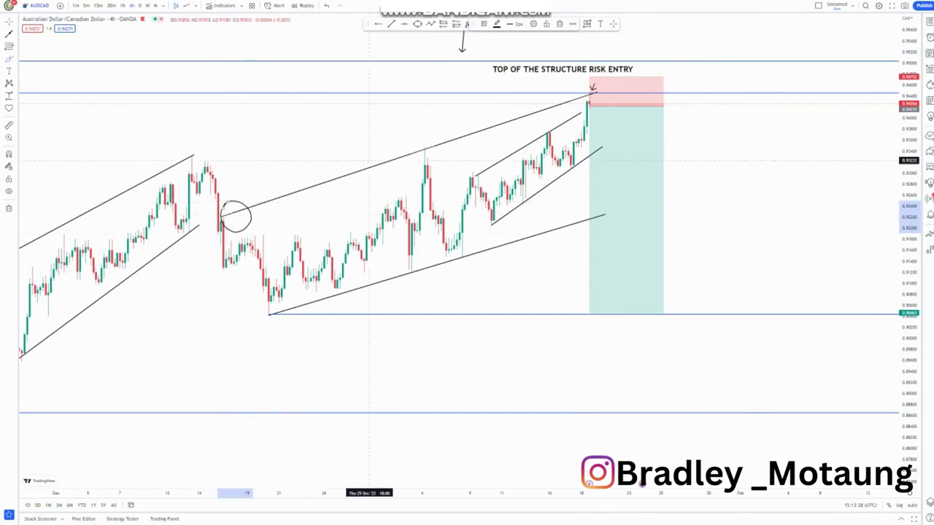
{"action": "mouse_move", "coordinate": [411, 161]}
{"action": "left_mouse_down"}
{"action": "mouse_move", "coordinate": [429, 142]}
{"action": "mouse_move", "coordinate": [417, 149]}
{"action": "left_mouse_up"}
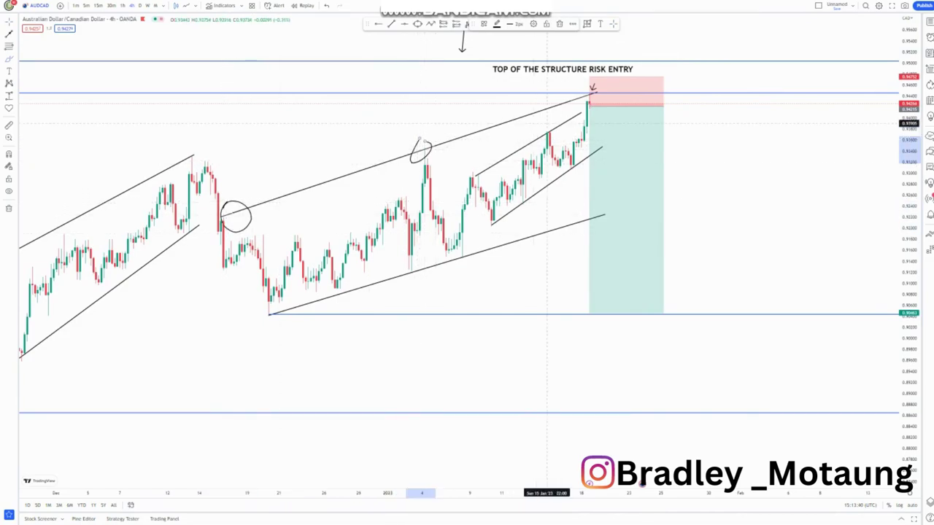
{"action": "mouse_move", "coordinate": [597, 87]}
{"action": "left_mouse_down"}
{"action": "mouse_move", "coordinate": [504, 142]}
{"action": "mouse_move", "coordinate": [510, 194]}
{"action": "mouse_move", "coordinate": [600, 165]}
{"action": "left_mouse_up"}
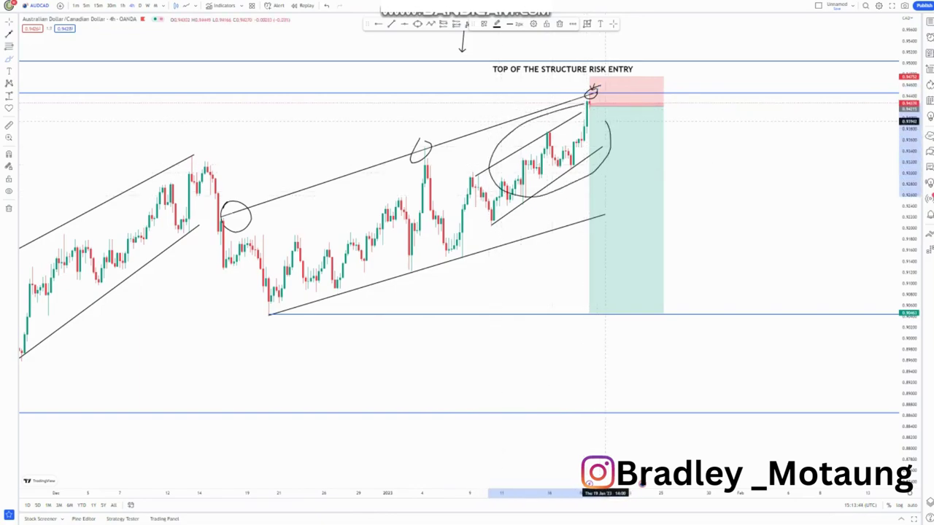
{"action": "left_click", "coordinate": [326, 6]}
{"action": "left_click", "coordinate": [326, 6]}
{"action": "left_click", "coordinate": [326, 5]}
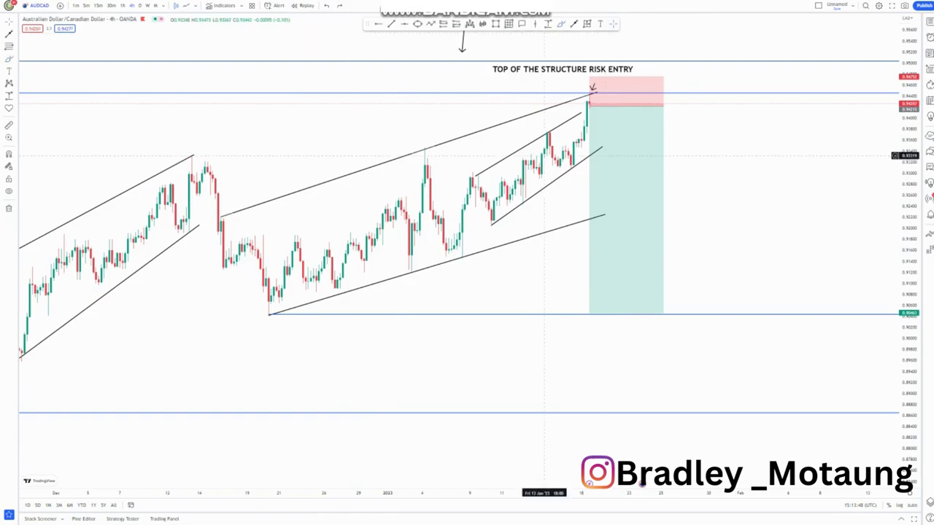
Refit the small inner channel's upper trendline to run from the 9 January high to the 18 January high.
{"action": "left_click_drag", "start_coordinate": [474, 176], "coordinate": [584, 109]}
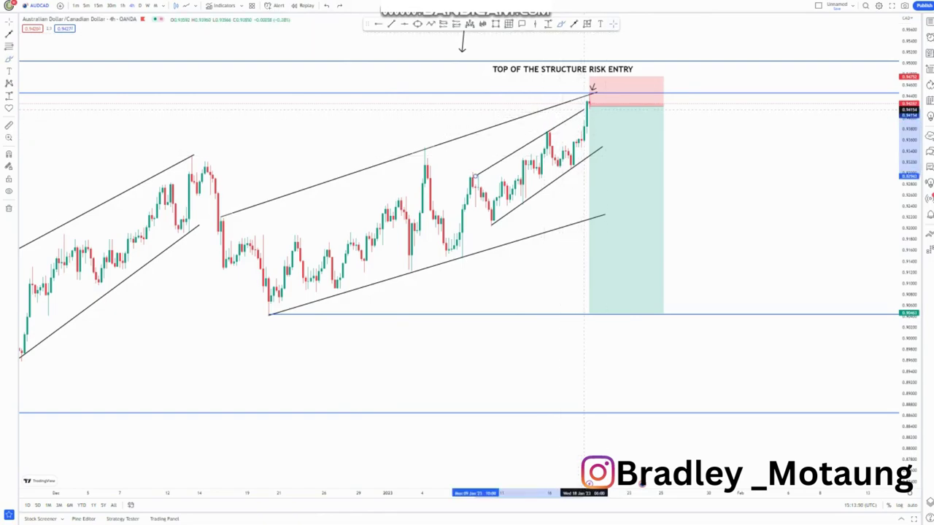
{"action": "left_click", "coordinate": [586, 105]}
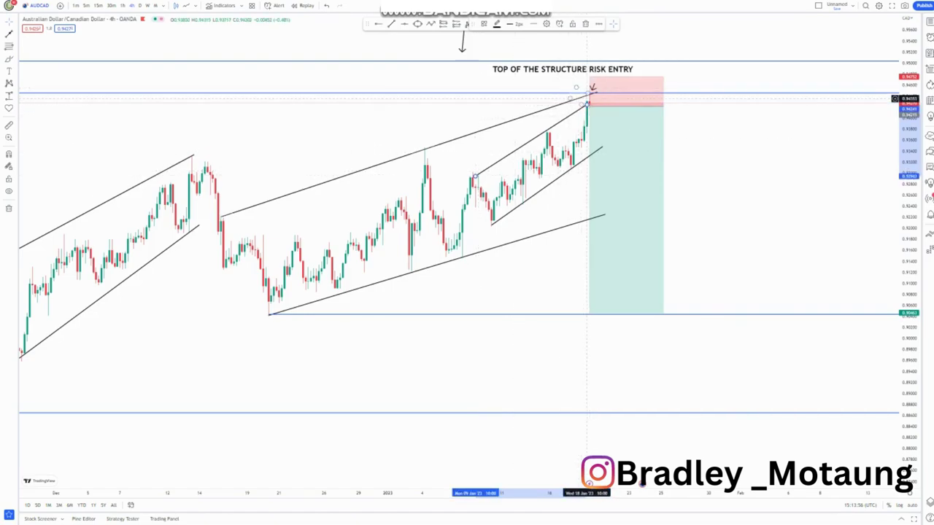
{"action": "left_click_drag", "start_coordinate": [476, 176], "coordinate": [481, 176]}
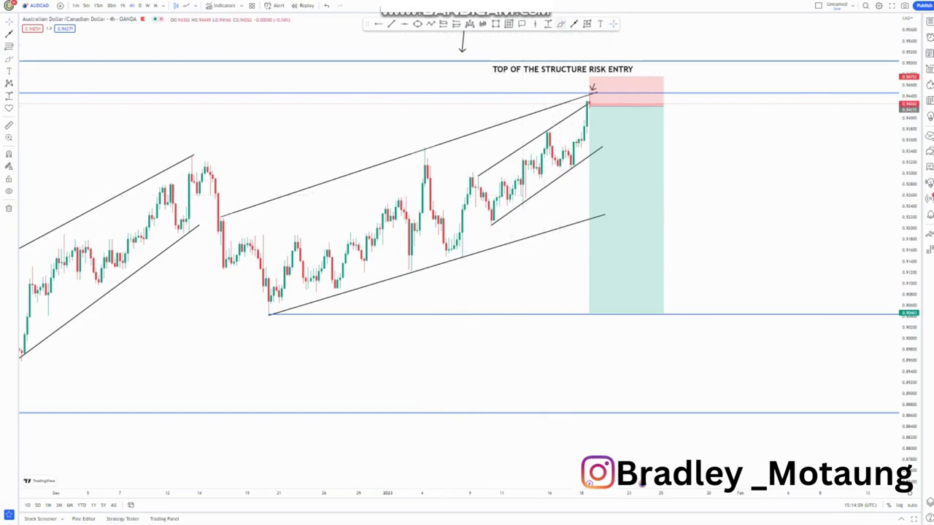
Sketch a brushed price projection from the entry: a small drop, a tight zigzag, and a long fall past the large channel's lower trendline.
{"action": "left_click", "coordinate": [589, 102]}
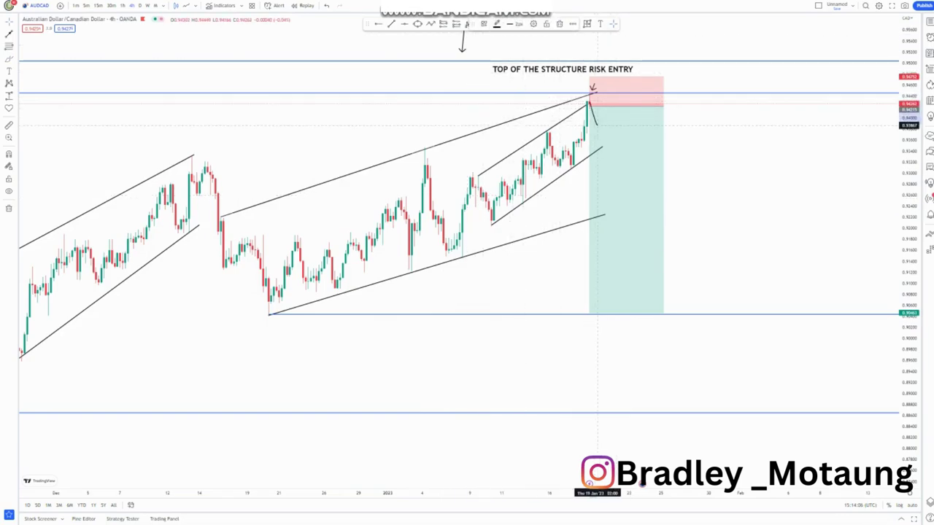
{"action": "left_click", "coordinate": [597, 125]}
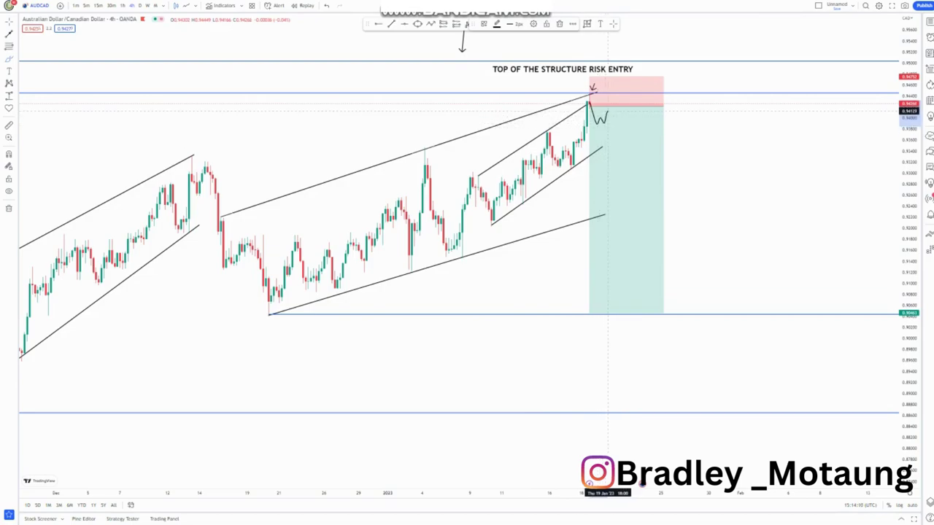
{"action": "left_click", "coordinate": [607, 124]}
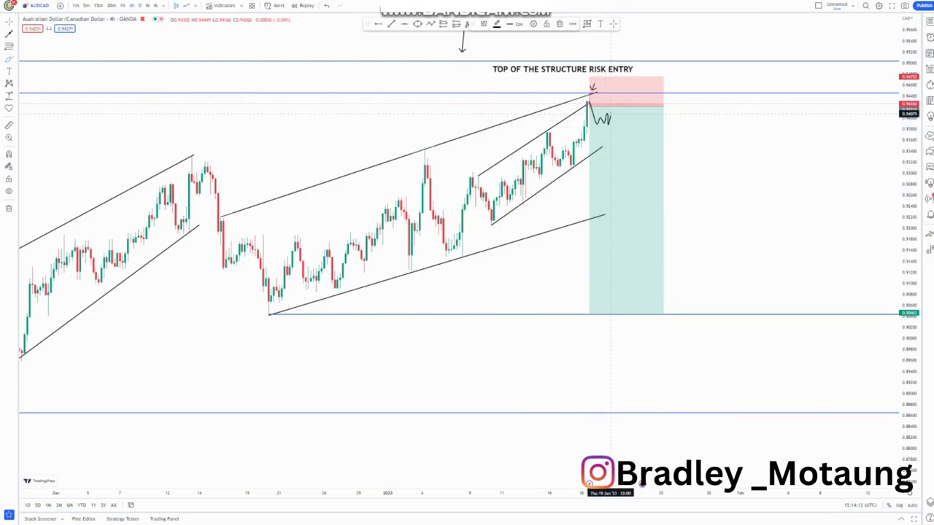
{"action": "left_click", "coordinate": [610, 114]}
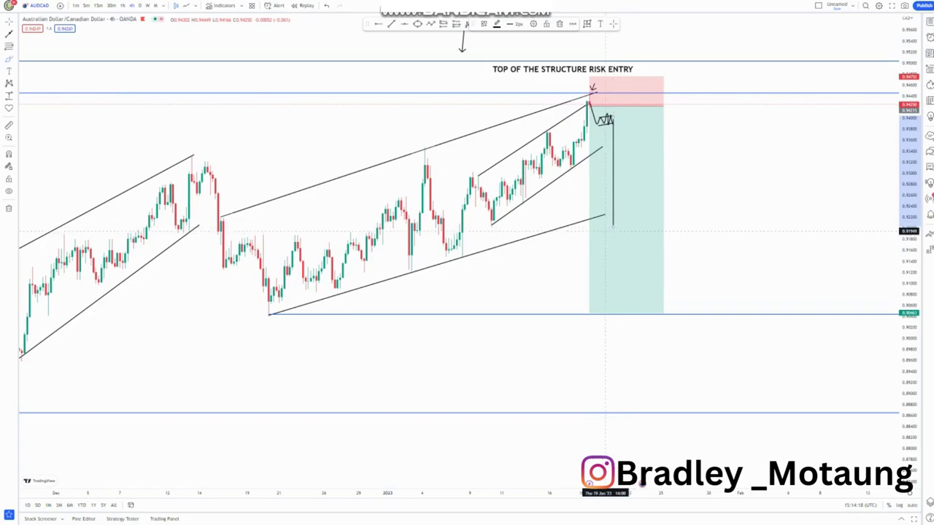
Circle the December and January lows and the projected touch on the large channel's lower trendline, and undo the circles and the projection.
{"action": "mouse_move", "coordinate": [616, 207]}
{"action": "left_mouse_down"}
{"action": "mouse_move", "coordinate": [594, 207]}
{"action": "mouse_move", "coordinate": [599, 218]}
{"action": "mouse_move", "coordinate": [616, 205]}
{"action": "left_mouse_up"}
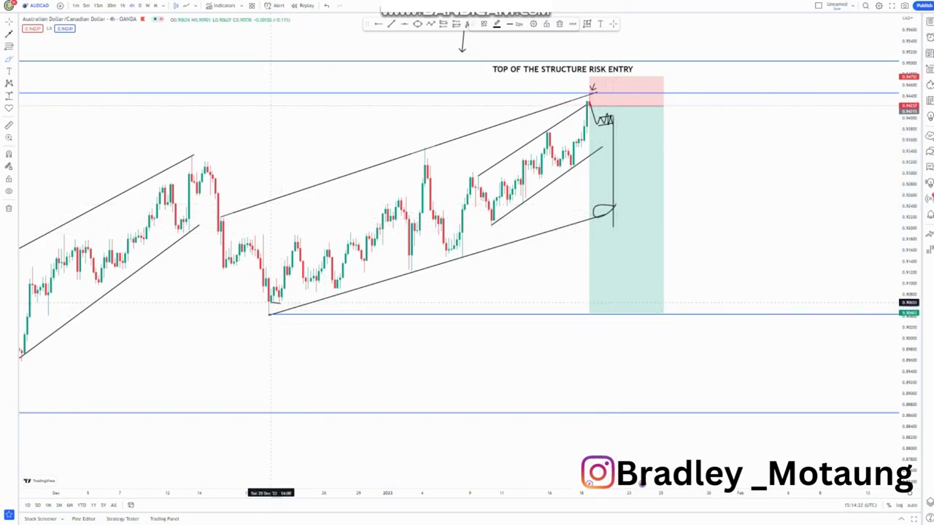
{"action": "mouse_move", "coordinate": [274, 303]}
{"action": "left_mouse_down"}
{"action": "mouse_move", "coordinate": [260, 325]}
{"action": "mouse_move", "coordinate": [308, 311]}
{"action": "left_mouse_up"}
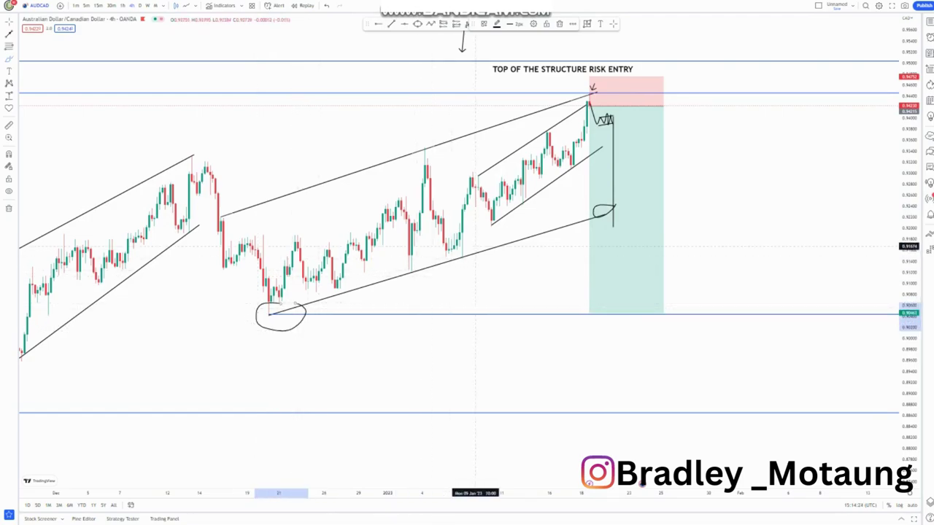
{"action": "mouse_move", "coordinate": [475, 247]}
{"action": "left_mouse_down"}
{"action": "mouse_move", "coordinate": [448, 267]}
{"action": "mouse_move", "coordinate": [475, 251]}
{"action": "mouse_move", "coordinate": [444, 251]}
{"action": "left_mouse_up"}
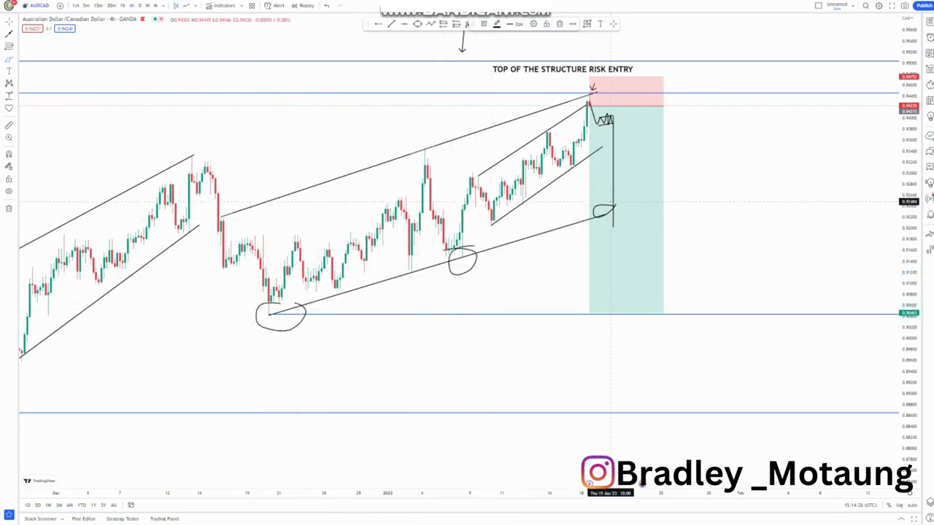
{"action": "left_click_drag", "start_coordinate": [611, 203], "coordinate": [614, 214]}
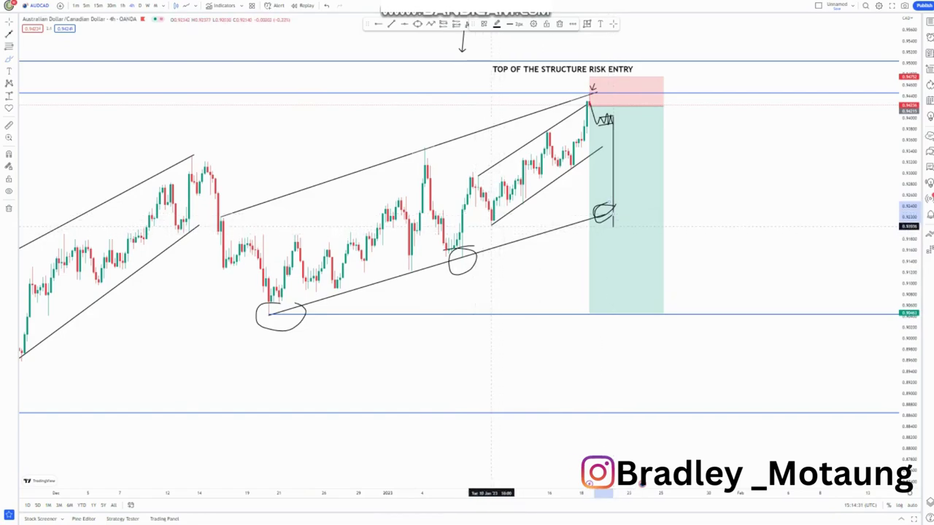
{"action": "left_click", "coordinate": [326, 6]}
{"action": "left_click", "coordinate": [326, 6]}
{"action": "left_click", "coordinate": [326, 6]}
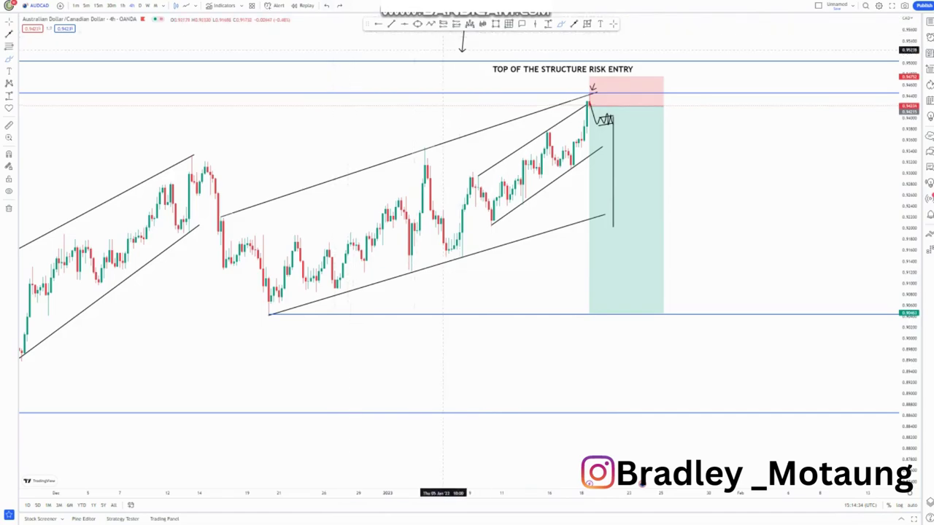
{"action": "key", "text": "ctrl+z"}
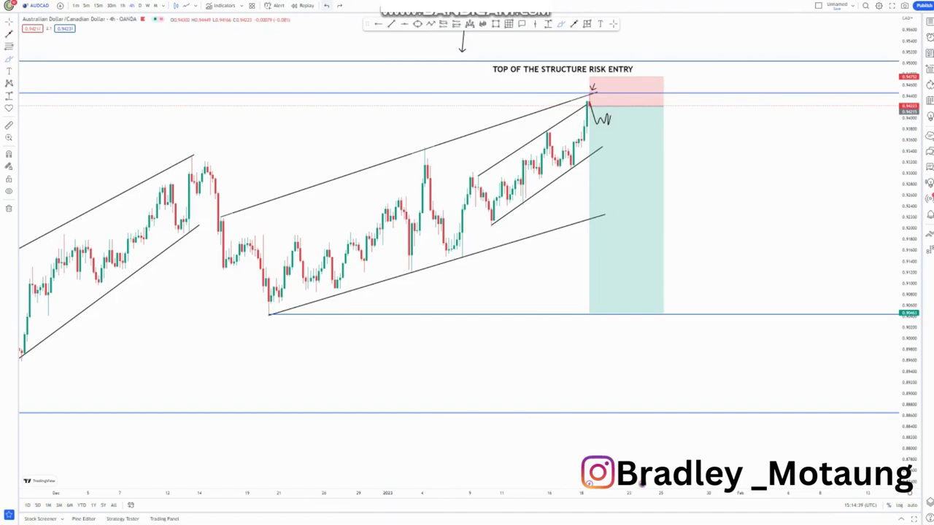
Place a horizontal ray at the 10 January low where the small inner channel's lower trendline starts.
{"action": "left_click", "coordinate": [491, 222]}
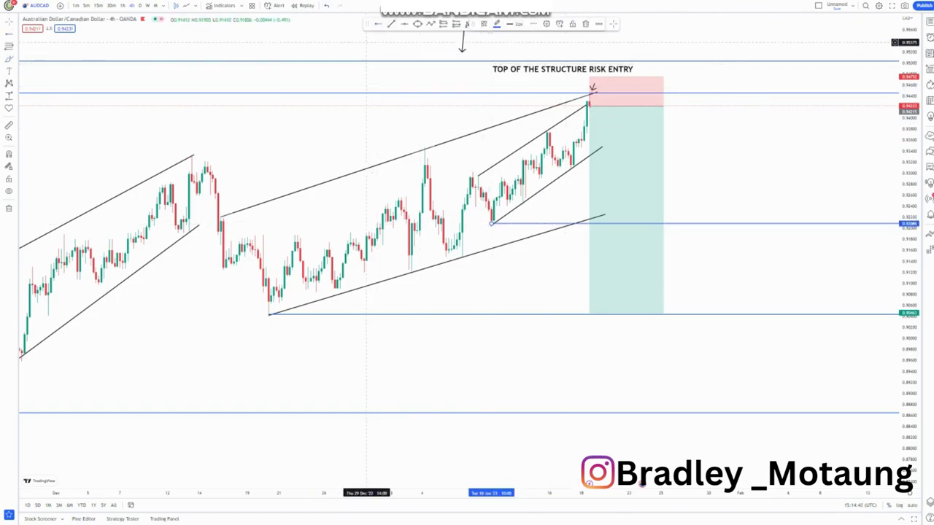
{"action": "left_click", "coordinate": [613, 24]}
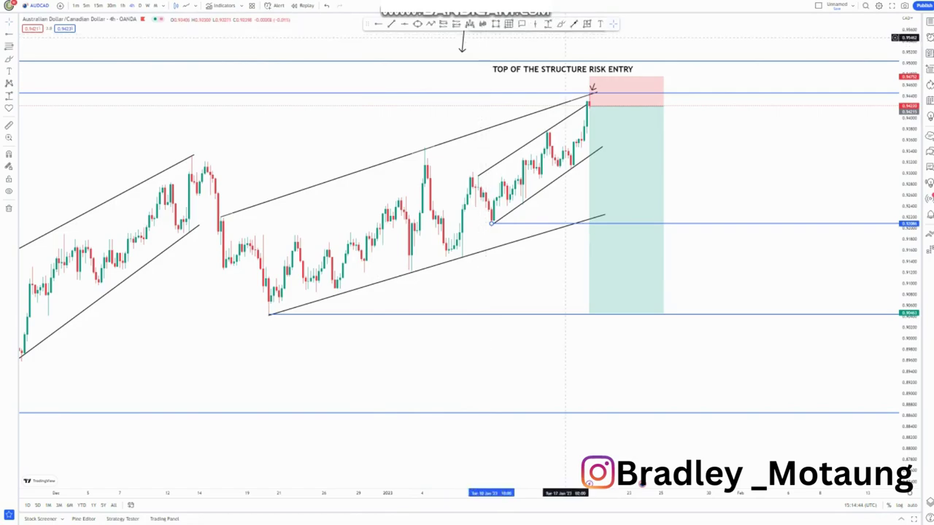
Sketch a projected drop to the new ray, a bounded ranging zone and a further fall to the target level, and undo the strokes.
{"action": "mouse_move", "coordinate": [589, 103]}
{"action": "left_mouse_down"}
{"action": "mouse_move", "coordinate": [602, 219]}
{"action": "mouse_move", "coordinate": [611, 187]}
{"action": "left_mouse_up"}
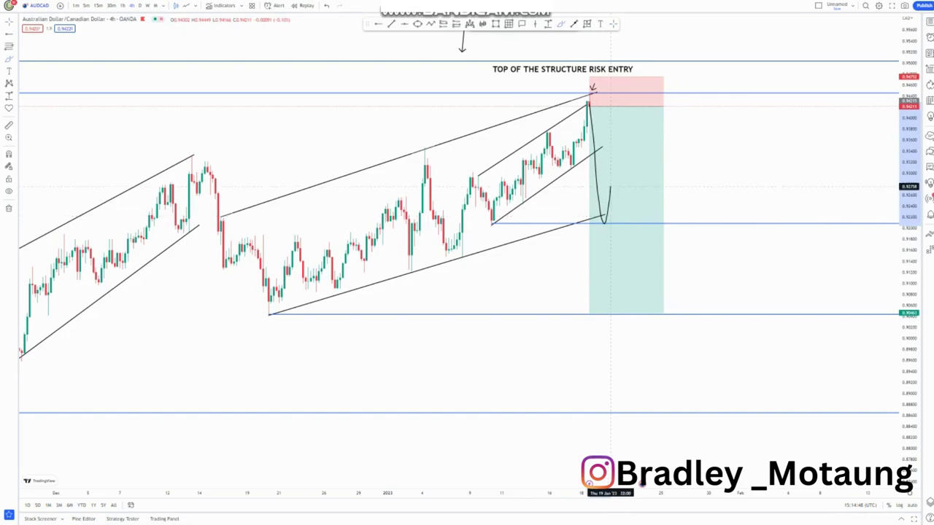
{"action": "mouse_move", "coordinate": [624, 229]}
{"action": "left_mouse_down"}
{"action": "mouse_move", "coordinate": [631, 197]}
{"action": "mouse_move", "coordinate": [645, 236]}
{"action": "mouse_move", "coordinate": [652, 194]}
{"action": "left_mouse_up"}
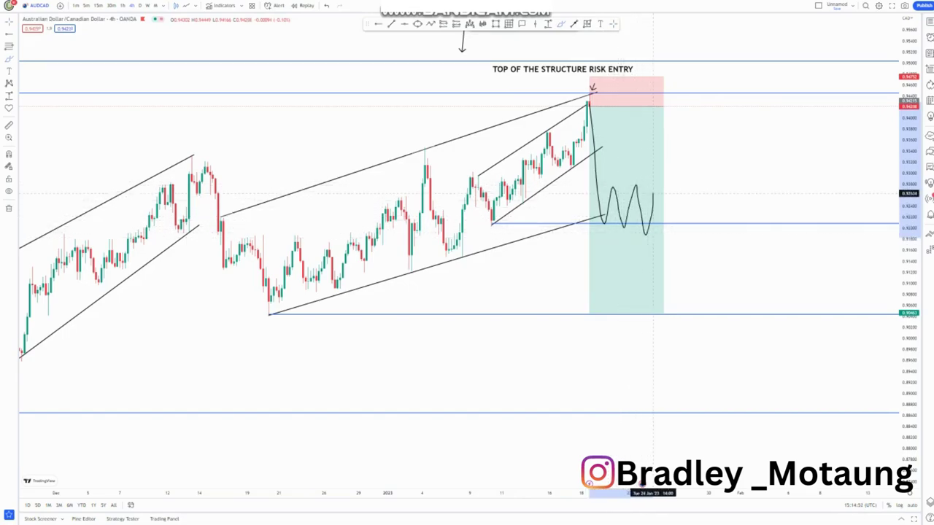
{"action": "left_click_drag", "start_coordinate": [597, 186], "coordinate": [658, 183]}
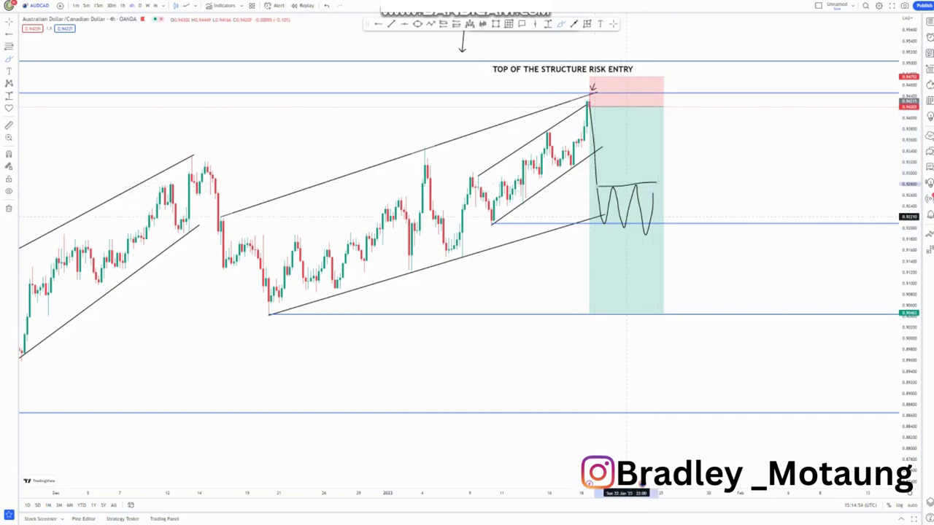
{"action": "left_click_drag", "start_coordinate": [597, 227], "coordinate": [652, 226]}
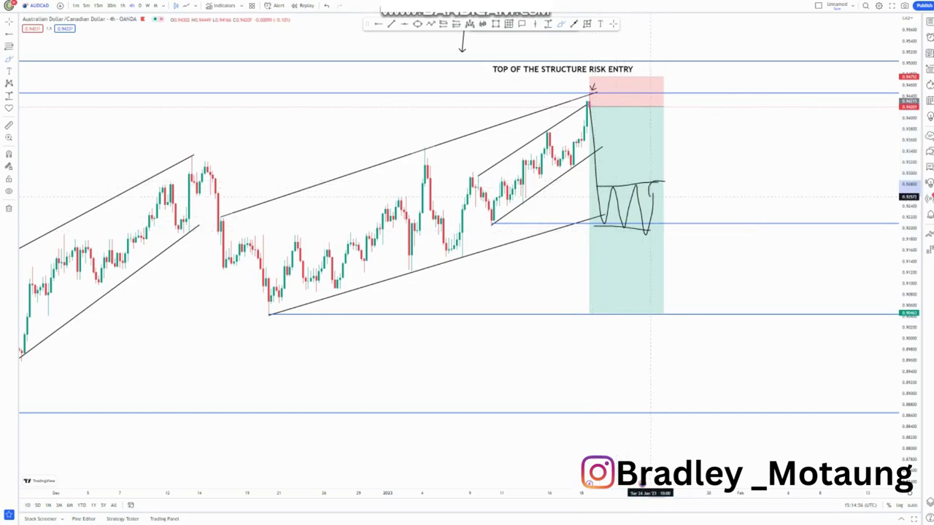
{"action": "left_click_drag", "start_coordinate": [664, 182], "coordinate": [681, 319]}
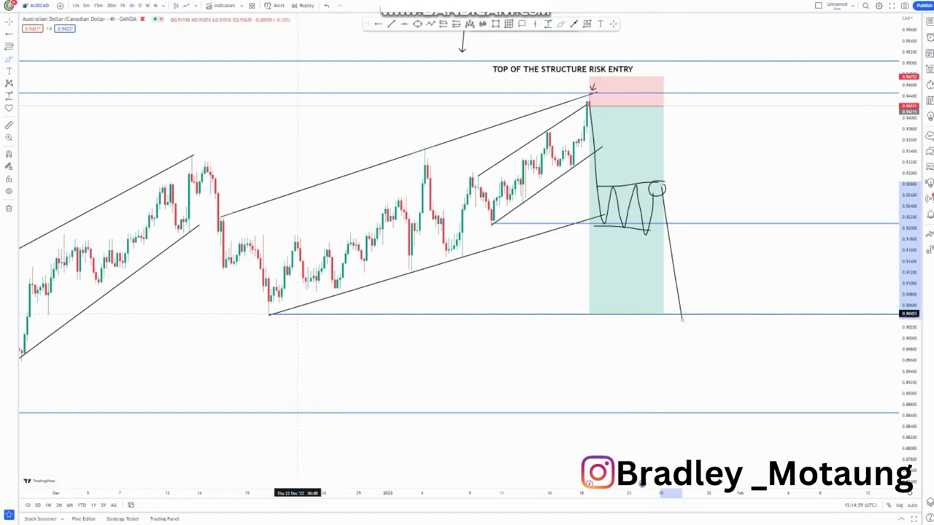
{"action": "left_click", "coordinate": [327, 6]}
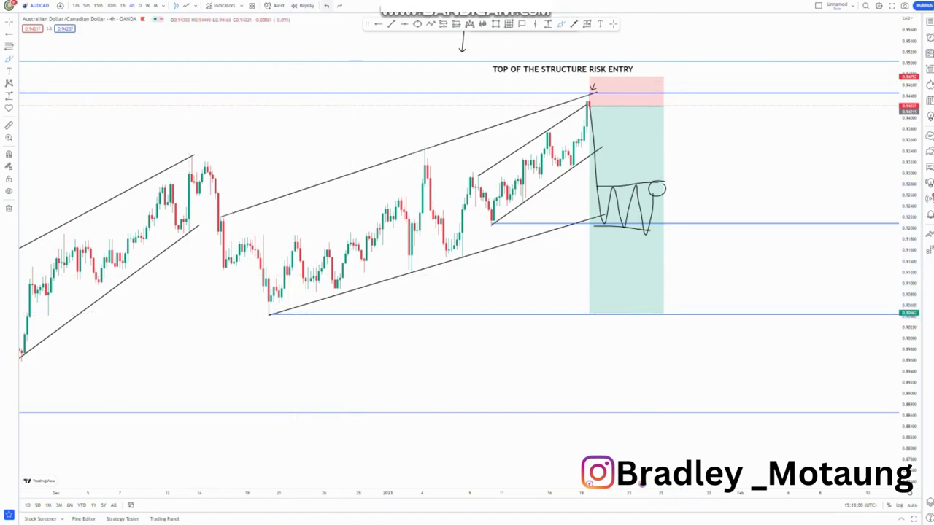
{"action": "left_click", "coordinate": [327, 5]}
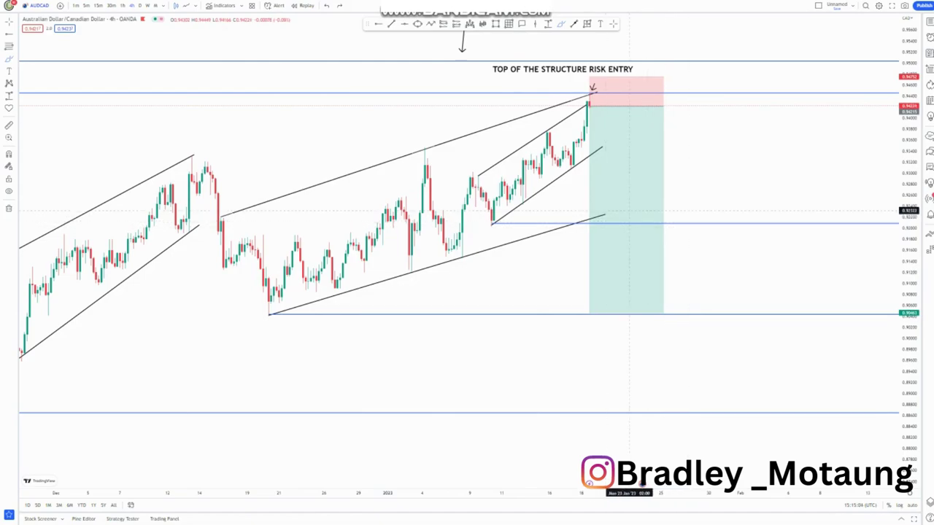
Circle the newest candles at the top of the structure with a brush stroke, and delete the circle.
{"action": "mouse_move", "coordinate": [603, 87]}
{"action": "left_mouse_down"}
{"action": "mouse_move", "coordinate": [576, 101]}
{"action": "mouse_move", "coordinate": [585, 132]}
{"action": "mouse_move", "coordinate": [609, 90]}
{"action": "left_mouse_up"}
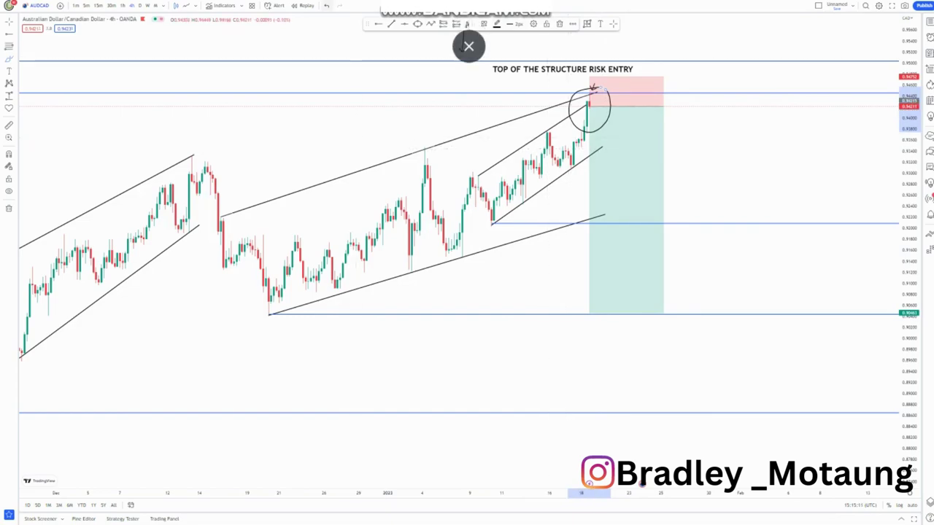
{"action": "key", "text": "Delete"}
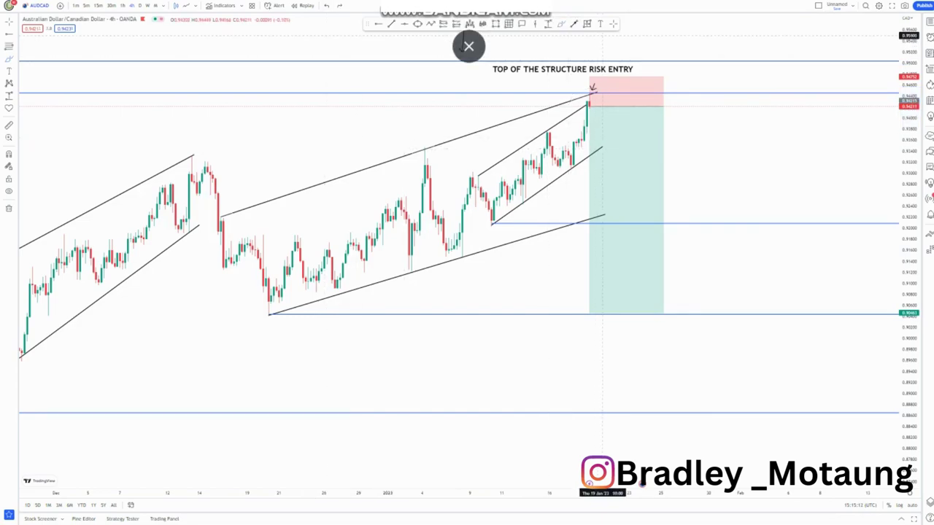
Switch the AUDCAD chart to the 1-hour timeframe and stretch the price scale around the short position.
{"action": "left_click", "coordinate": [111, 6]}
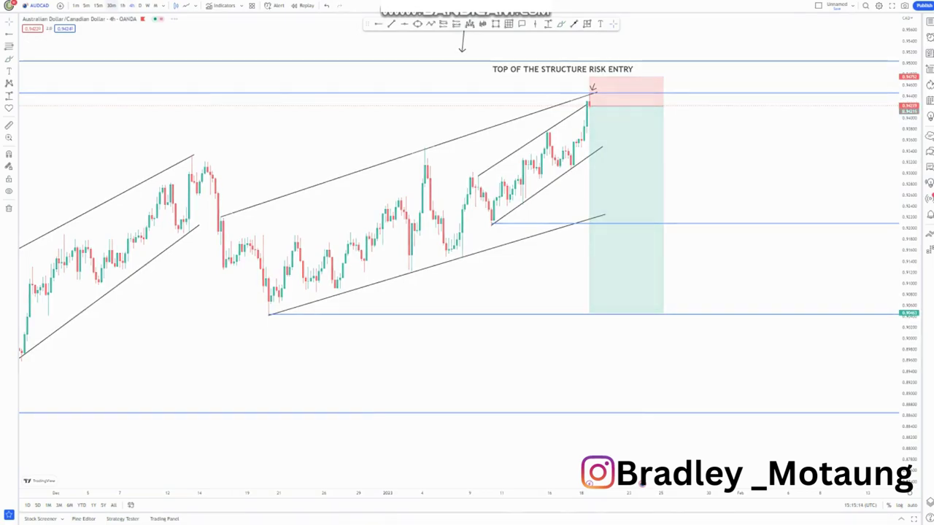
{"action": "left_click", "coordinate": [123, 6]}
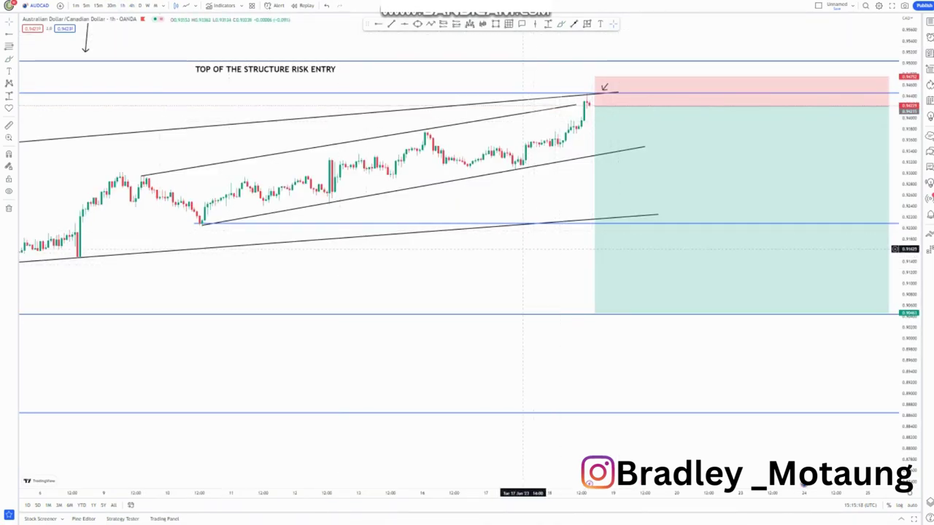
{"action": "left_click_drag", "start_coordinate": [910, 250], "coordinate": [910, 243]}
{"action": "left_click_drag", "start_coordinate": [910, 350], "coordinate": [910, 248]}
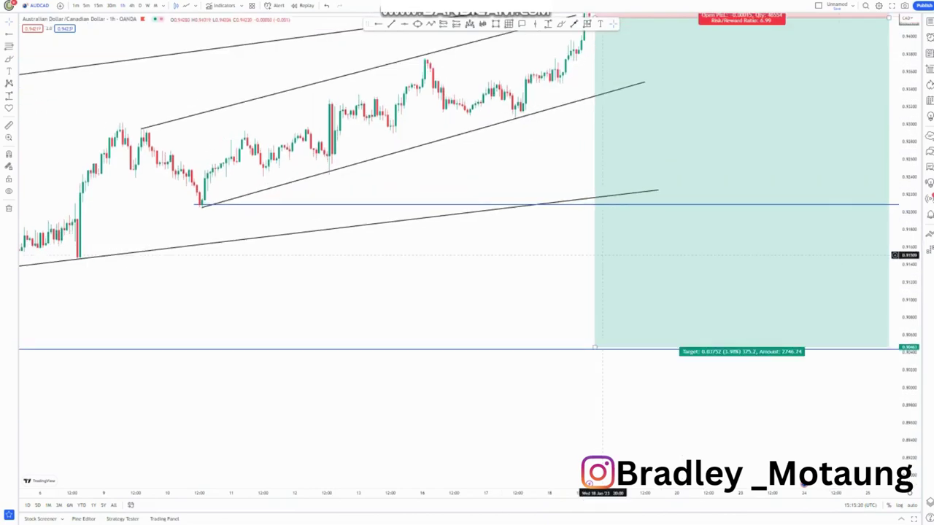
{"action": "left_click_drag", "start_coordinate": [560, 165], "coordinate": [496, 281]}
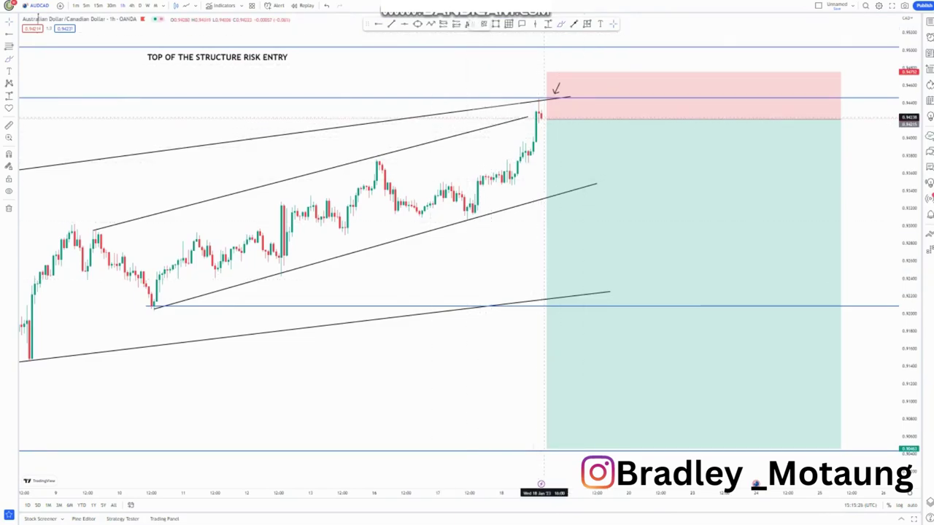
Extend the newest candle downward with a short brush stroke, and move the short position to entry 0.94050 with its stop at 0.94621.
{"action": "left_click", "coordinate": [541, 129]}
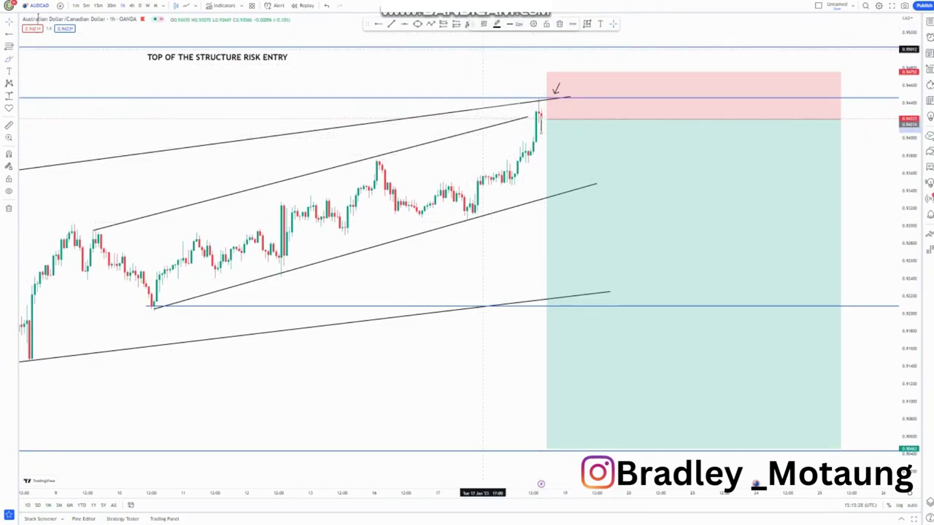
{"action": "left_click", "coordinate": [560, 24]}
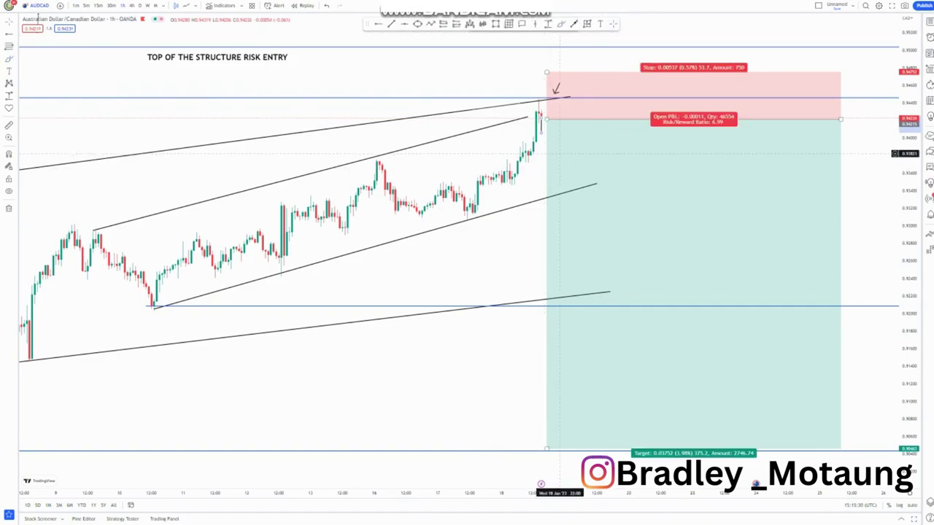
{"action": "left_click_drag", "start_coordinate": [560, 152], "coordinate": [560, 167]}
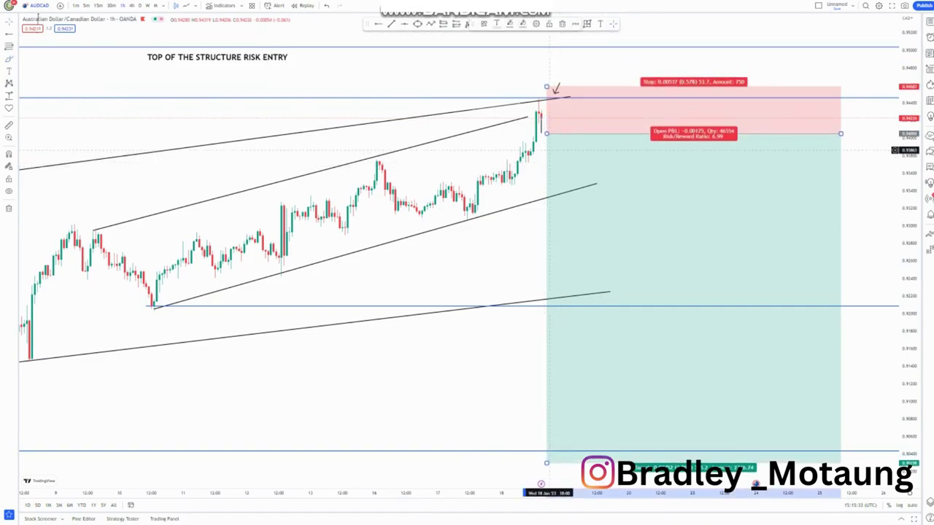
{"action": "left_click_drag", "start_coordinate": [546, 87], "coordinate": [546, 83]}
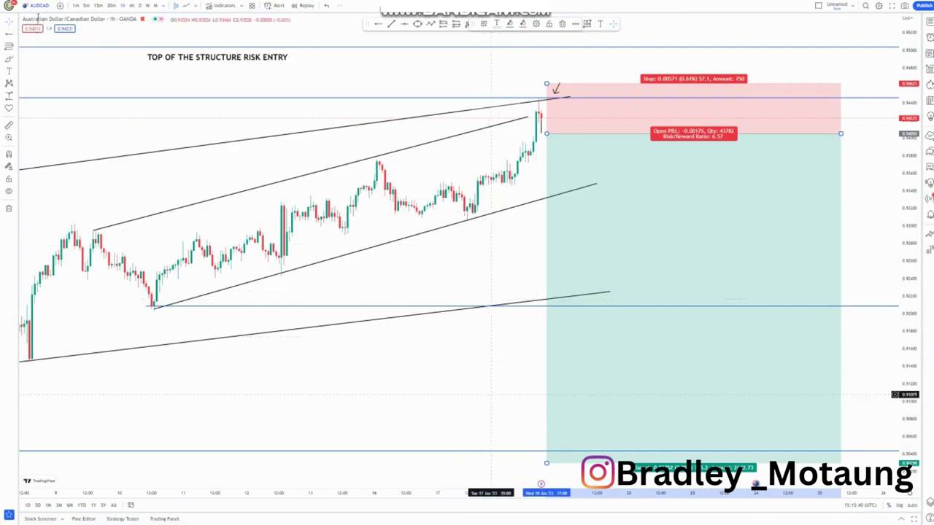
Shorten the short position box so that it ends at about 23 January.
{"action": "left_click_drag", "start_coordinate": [491, 395], "coordinate": [447, 343]}
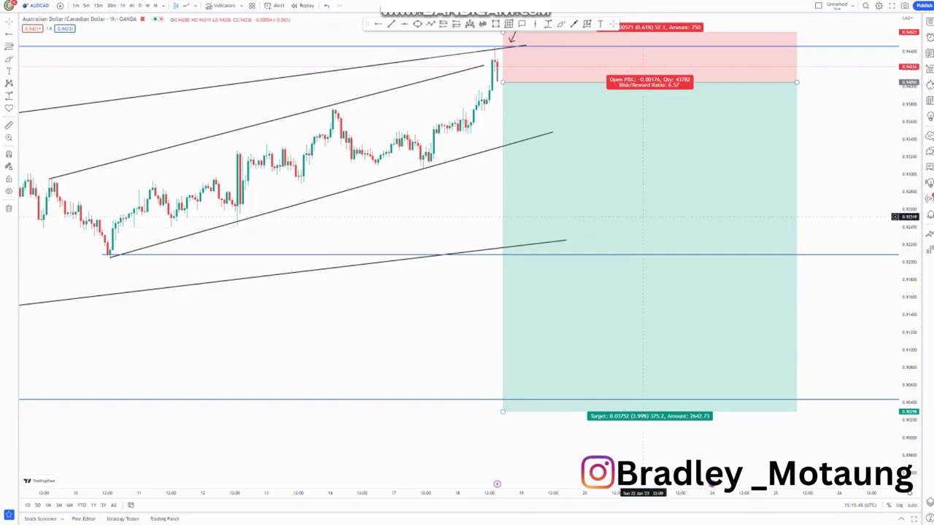
{"action": "left_click_drag", "start_coordinate": [797, 82], "coordinate": [664, 82]}
{"action": "left_click_drag", "start_coordinate": [781, 163], "coordinate": [788, 204]}
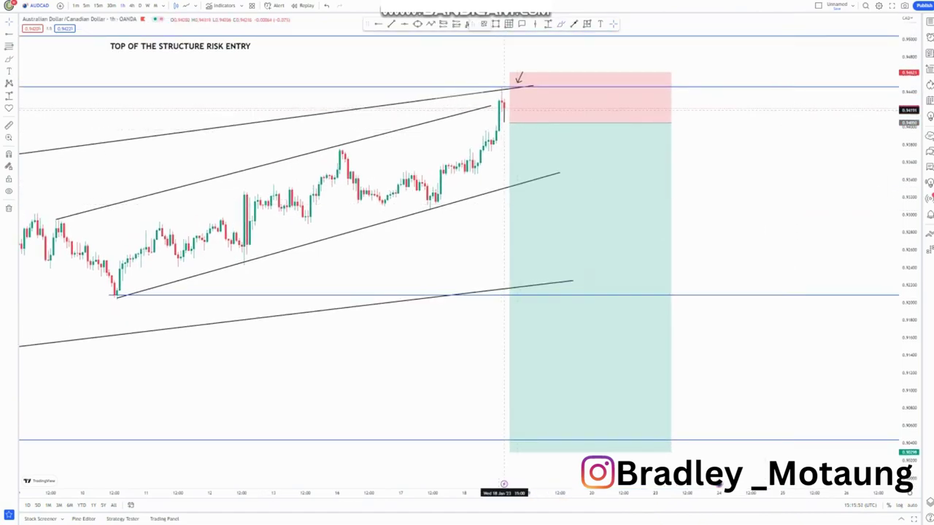
Sketch a small consolidation below the entry followed by a steep drop, and undo the strokes together with the position box's shortening.
{"action": "left_click_drag", "start_coordinate": [504, 102], "coordinate": [515, 143]}
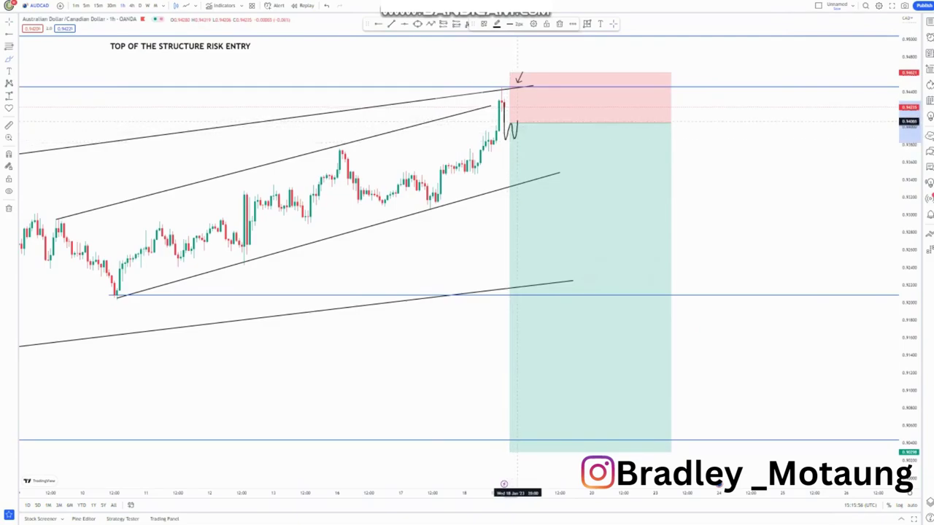
{"action": "mouse_move", "coordinate": [525, 116]}
{"action": "left_mouse_down"}
{"action": "mouse_move", "coordinate": [514, 137]}
{"action": "mouse_move", "coordinate": [533, 126]}
{"action": "mouse_move", "coordinate": [536, 241]}
{"action": "left_mouse_up"}
{"action": "left_click", "coordinate": [327, 5]}
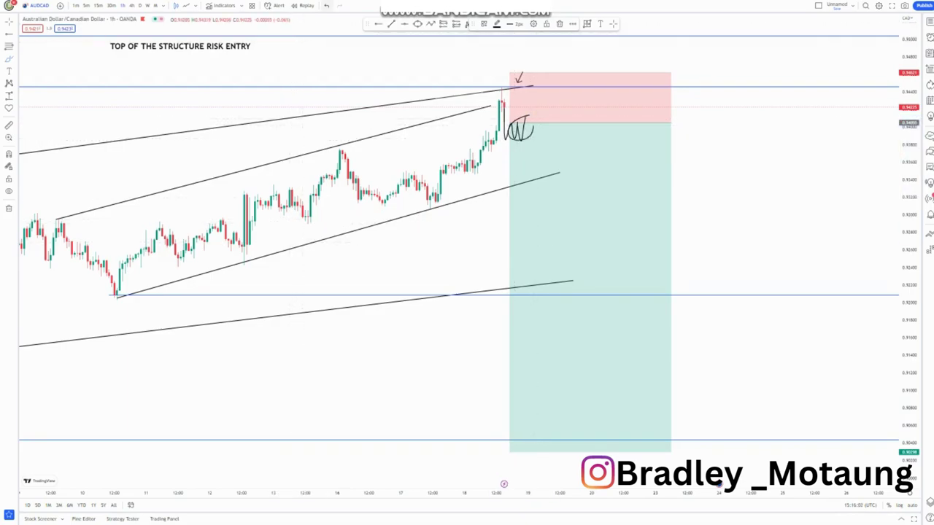
{"action": "left_click", "coordinate": [326, 5]}
{"action": "left_click", "coordinate": [326, 5]}
{"action": "left_click", "coordinate": [326, 5]}
{"action": "left_click", "coordinate": [326, 5]}
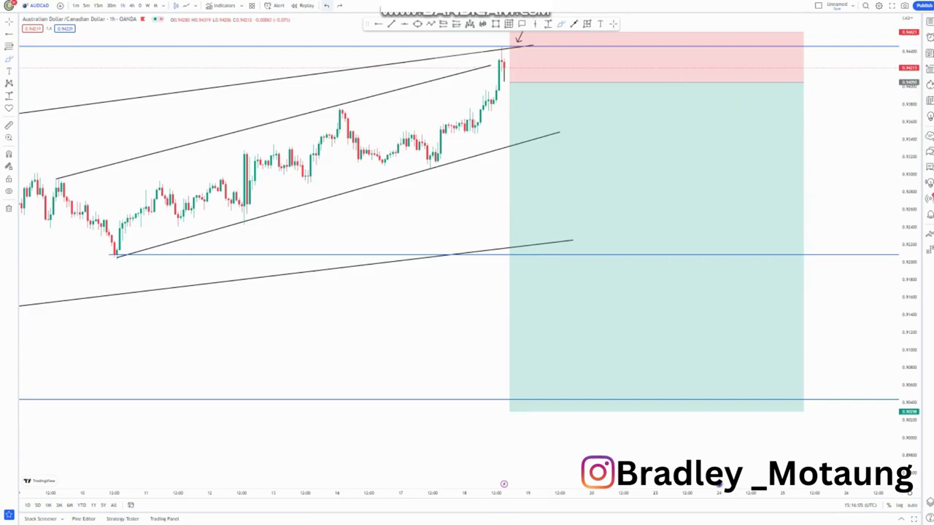
{"action": "left_click", "coordinate": [326, 5]}
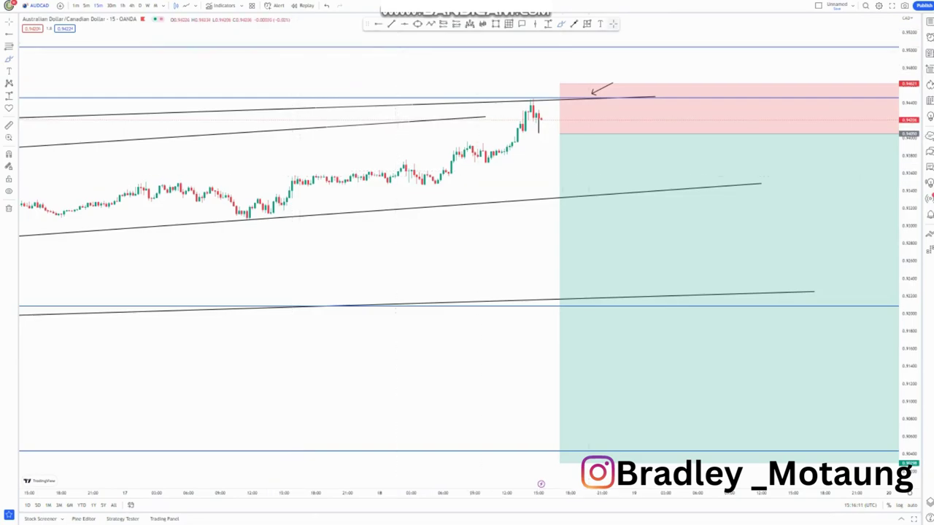
Delete the short brush stroke that extends downward from the newest candle.
{"action": "left_click_drag", "start_coordinate": [501, 170], "coordinate": [436, 199]}
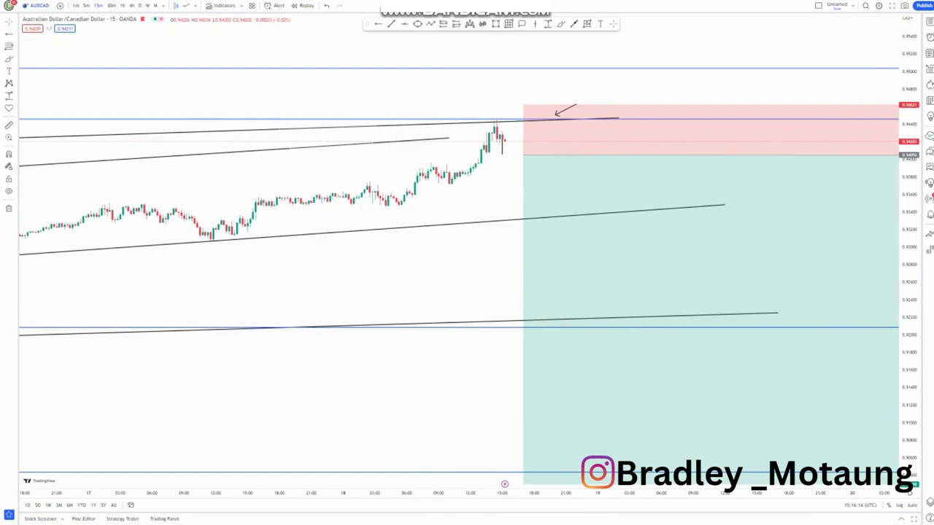
{"action": "left_click_drag", "start_coordinate": [909, 279], "coordinate": [909, 219]}
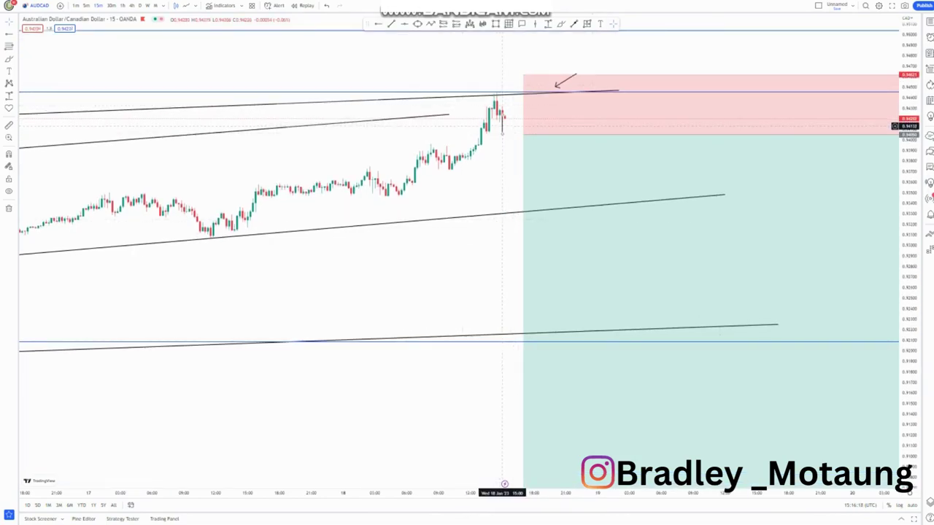
{"action": "left_click", "coordinate": [502, 128]}
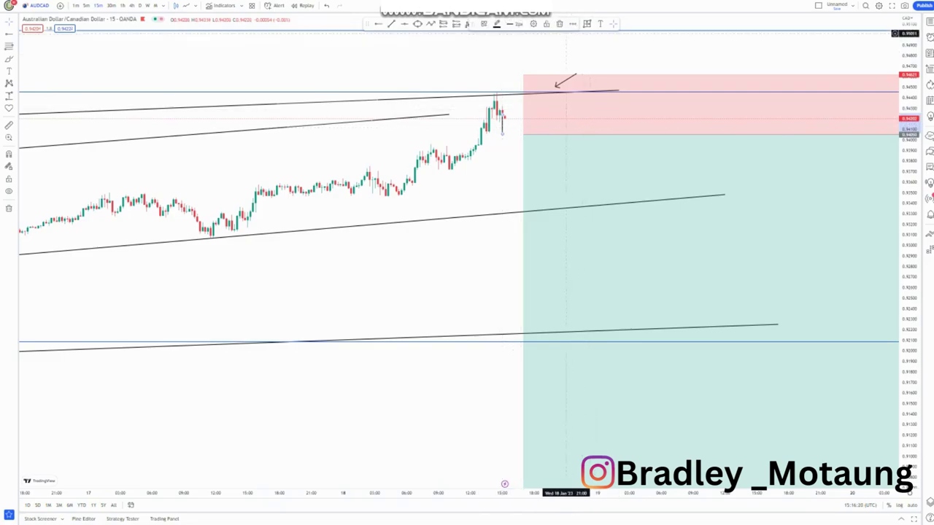
{"action": "left_click", "coordinate": [560, 24]}
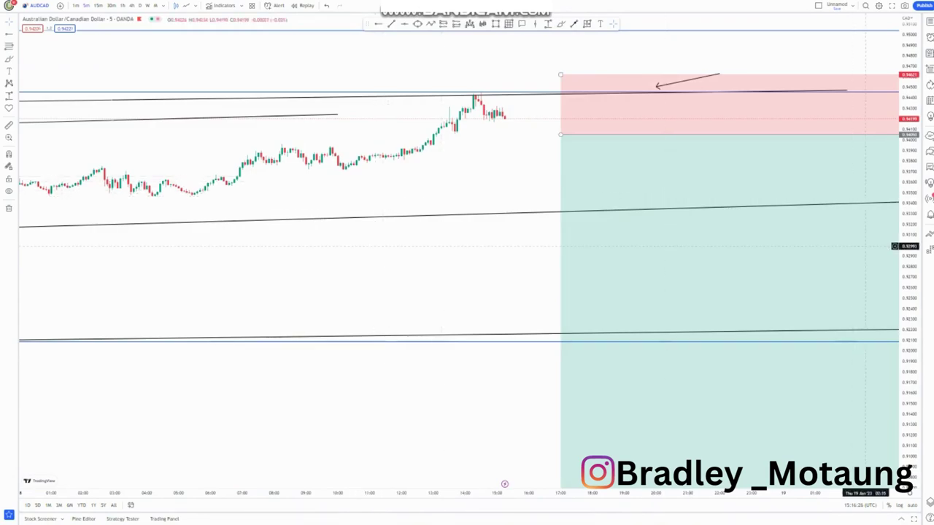
On the 5-minute timeframe, draw two short rising trend lines above and below the small consolidation after the latest peak.
{"action": "left_click_drag", "start_coordinate": [910, 245], "coordinate": [910, 161]}
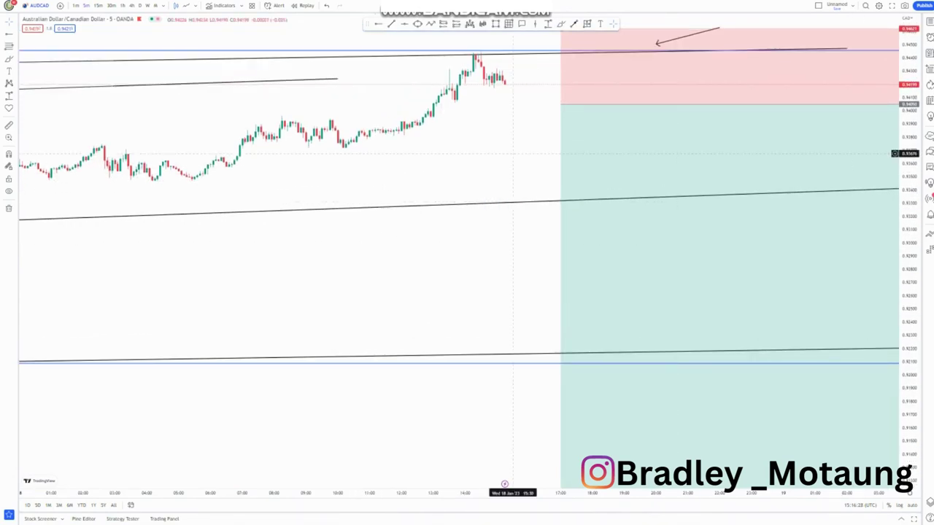
{"action": "left_click_drag", "start_coordinate": [486, 153], "coordinate": [454, 192]}
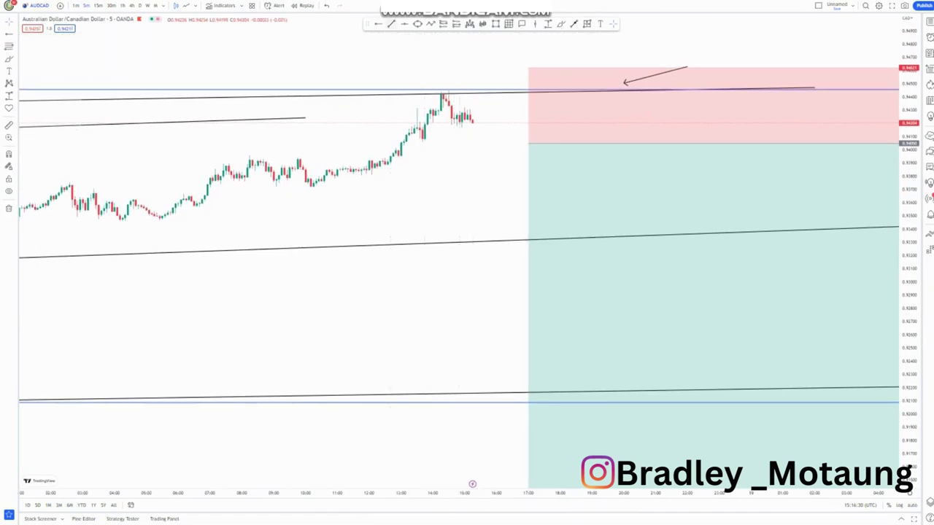
{"action": "left_click", "coordinate": [448, 113]}
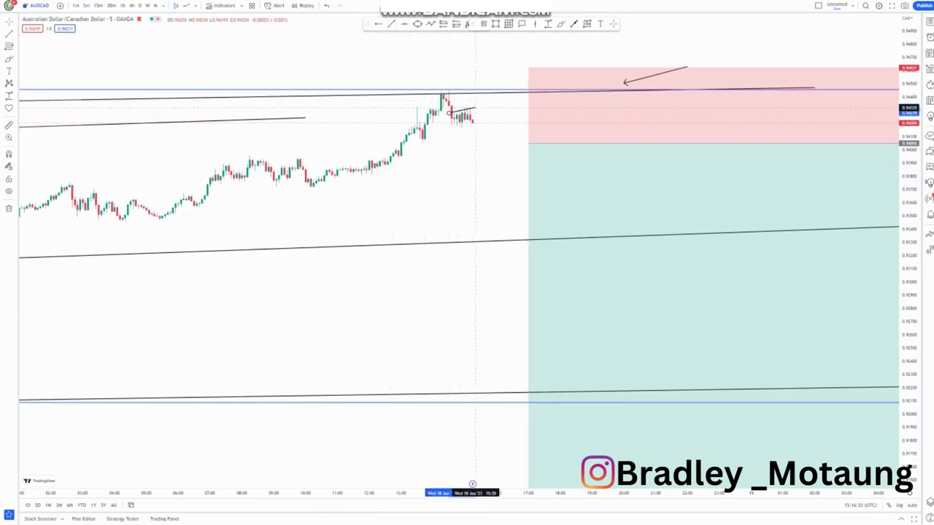
{"action": "left_click", "coordinate": [475, 106]}
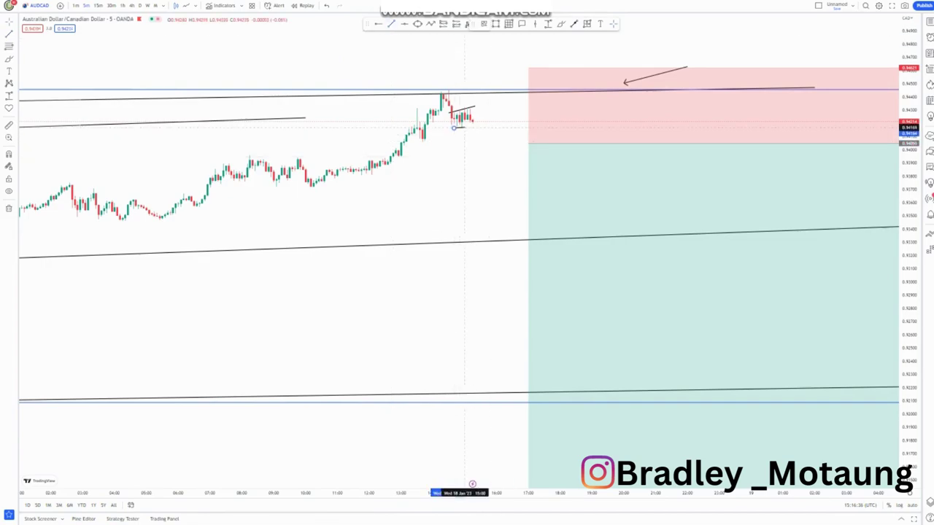
{"action": "left_click", "coordinate": [477, 123]}
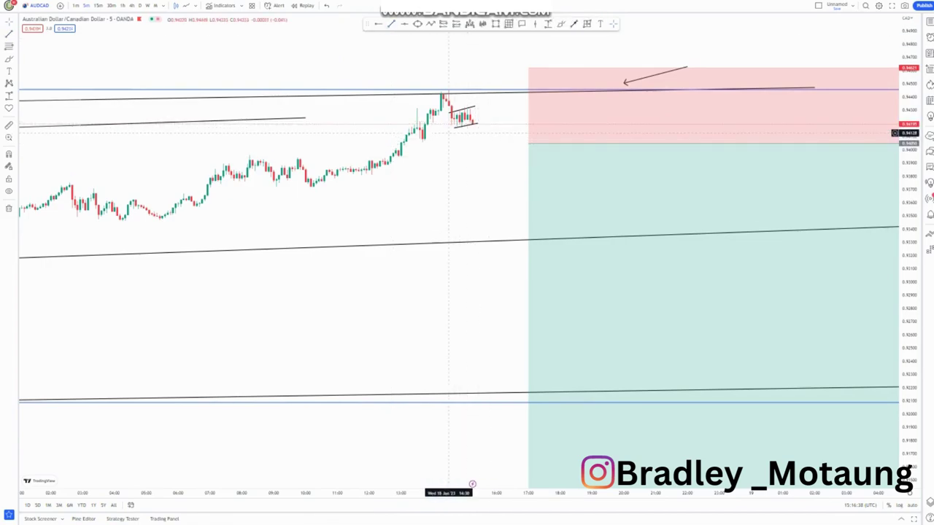
Move the short position to the newest candles with its entry at 0.94149, and tighten its stop to 0.94486.
{"action": "left_click_drag", "start_coordinate": [581, 173], "coordinate": [519, 159]}
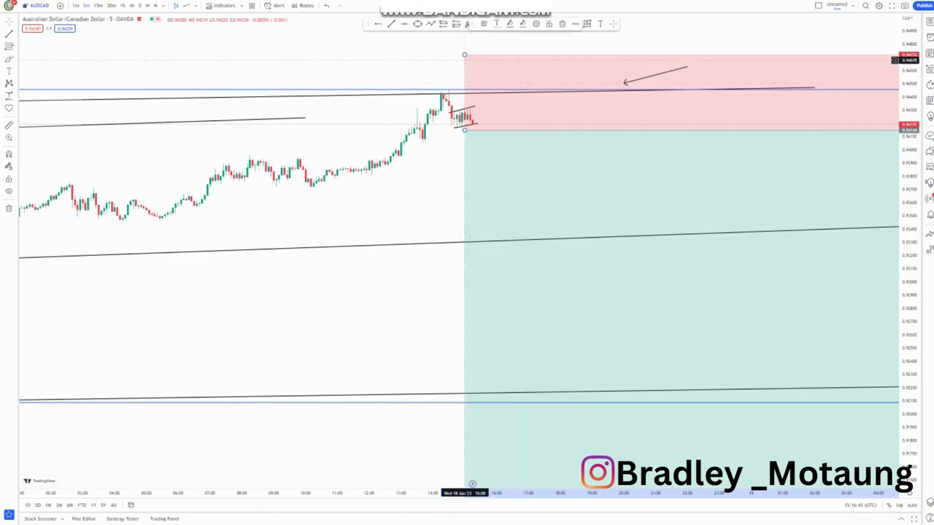
{"action": "left_click_drag", "start_coordinate": [464, 55], "coordinate": [464, 86]}
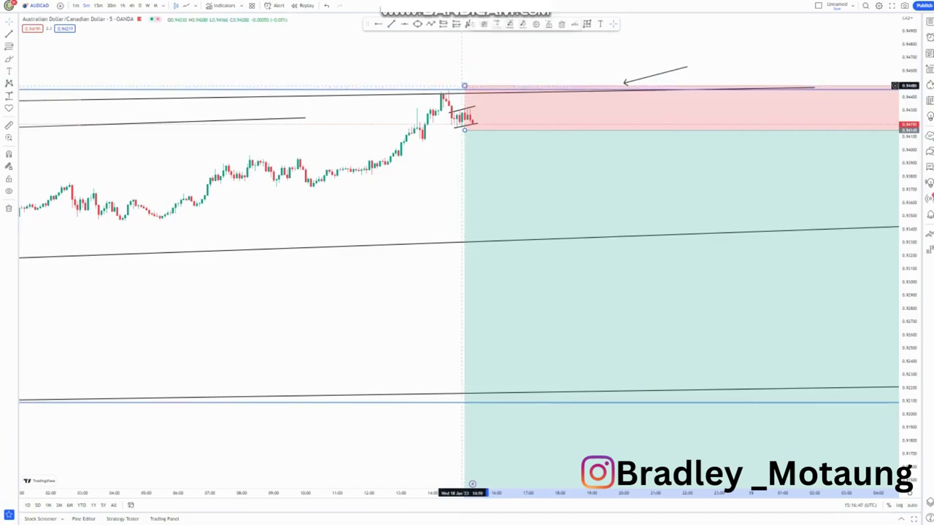
Bring the whole structure into view and shorten the short position box so that it ends late on 20 January.
{"action": "left_click", "coordinate": [429, 186]}
{"action": "left_click_drag", "start_coordinate": [412, 182], "coordinate": [273, 158]}
{"action": "scroll", "coordinate": [392, 189], "scroll_direction": "down", "scroll_amount": 4}
{"action": "scroll", "coordinate": [391, 189], "scroll_direction": "up", "scroll_amount": 5}
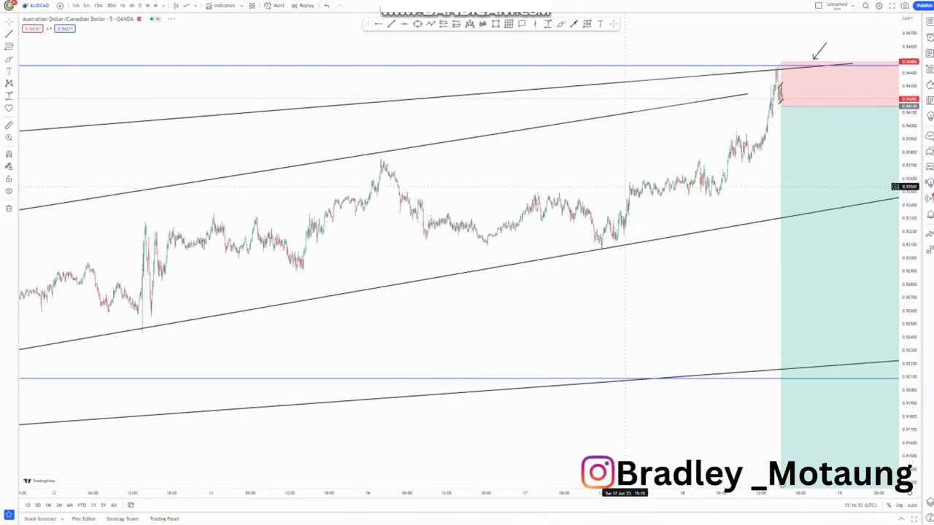
{"action": "left_click_drag", "start_coordinate": [624, 186], "coordinate": [289, 178]}
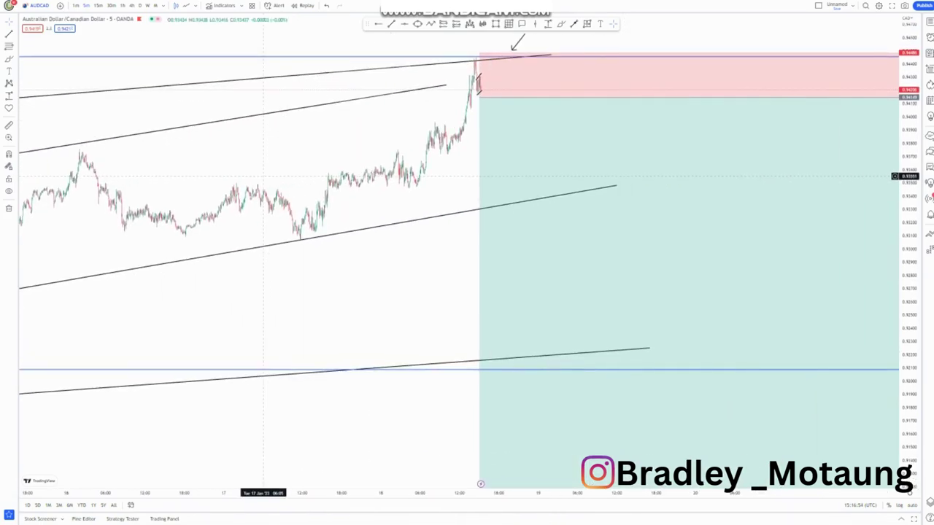
{"action": "scroll", "coordinate": [407, 204], "scroll_direction": "down", "scroll_amount": 5}
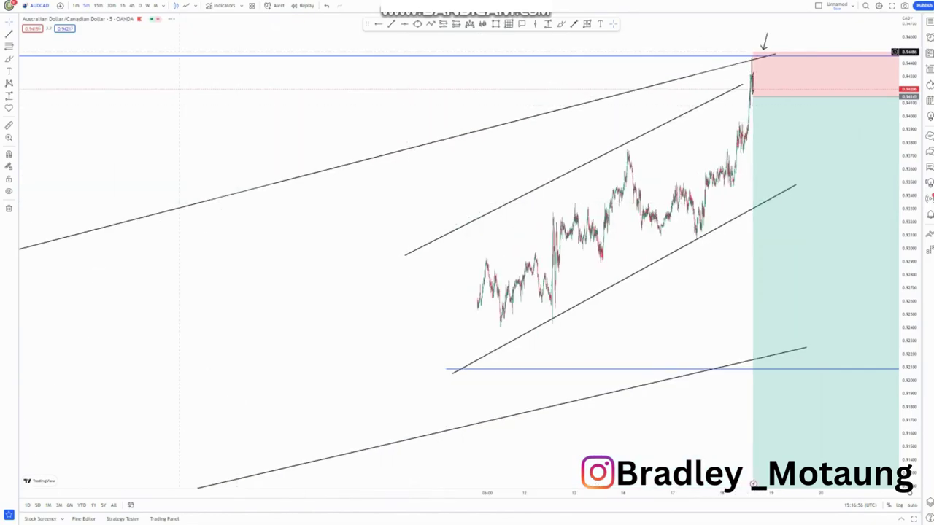
{"action": "left_click_drag", "start_coordinate": [655, 296], "coordinate": [374, 241]}
{"action": "left_click_drag", "start_coordinate": [910, 102], "coordinate": [910, 286]}
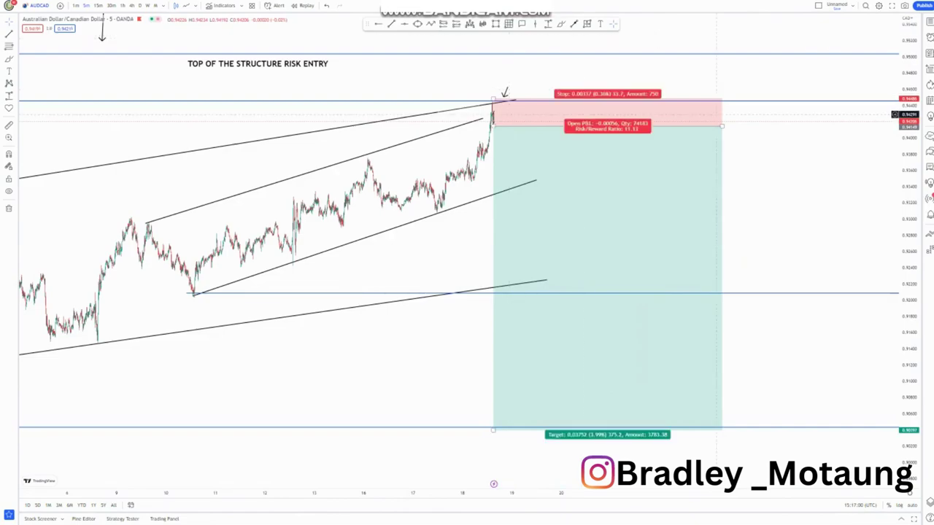
{"action": "left_click_drag", "start_coordinate": [722, 127], "coordinate": [607, 126]}
{"action": "left_click", "coordinate": [727, 163]}
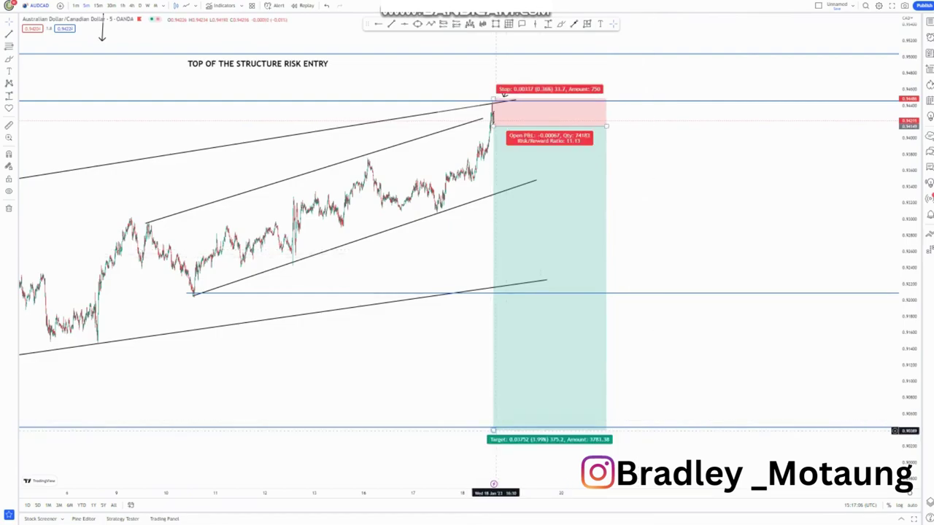
Try the short position's target at the channel's lower line, 0.93292, and at the middle horizontal level, 0.92090.
{"action": "left_click_drag", "start_coordinate": [493, 431], "coordinate": [494, 196]}
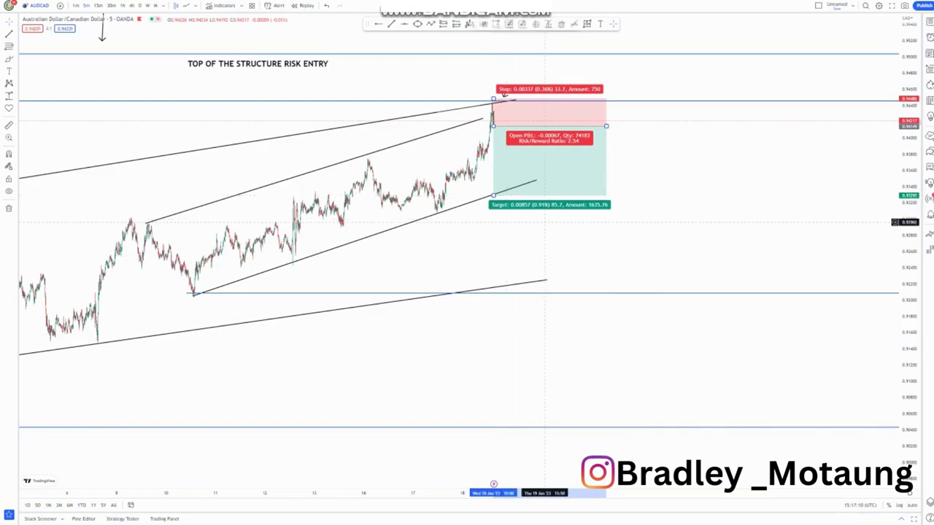
{"action": "left_click", "coordinate": [544, 222]}
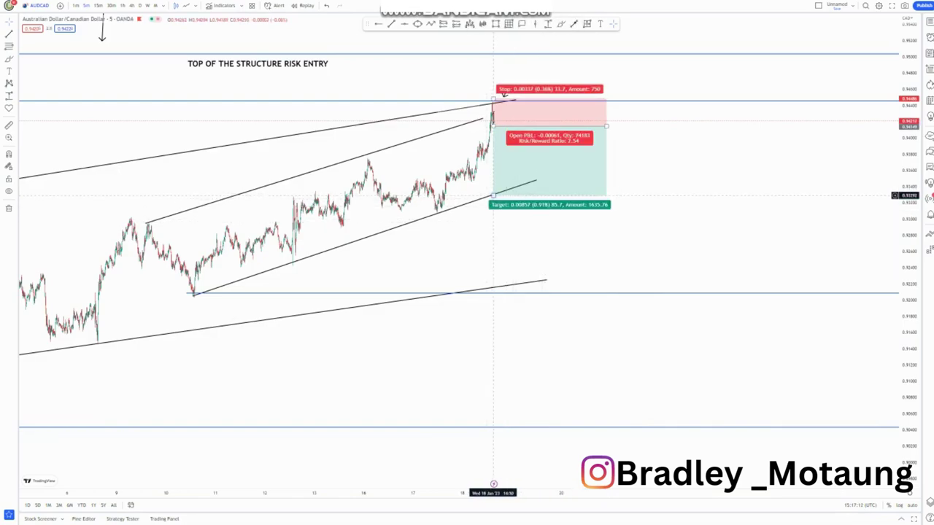
{"action": "left_click_drag", "start_coordinate": [493, 195], "coordinate": [493, 294]}
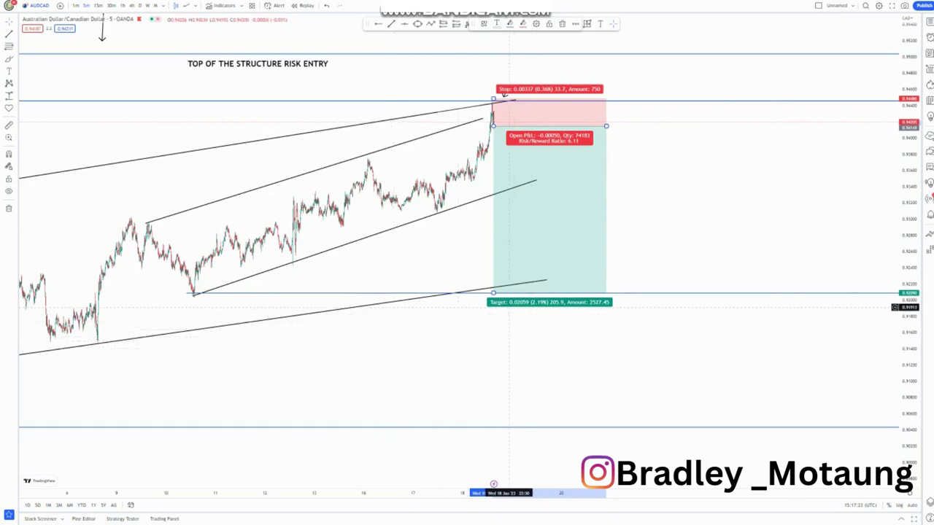
Set the short position's target to 0.90423 at the lowest horizontal level.
{"action": "left_click_drag", "start_coordinate": [493, 292], "coordinate": [493, 428]}
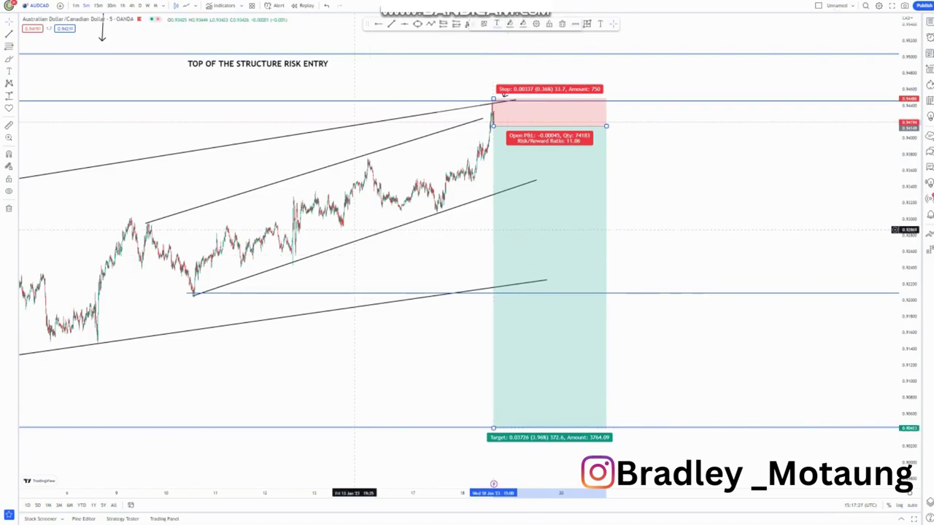
{"action": "scroll", "coordinate": [361, 223], "scroll_direction": "up", "scroll_amount": 1}
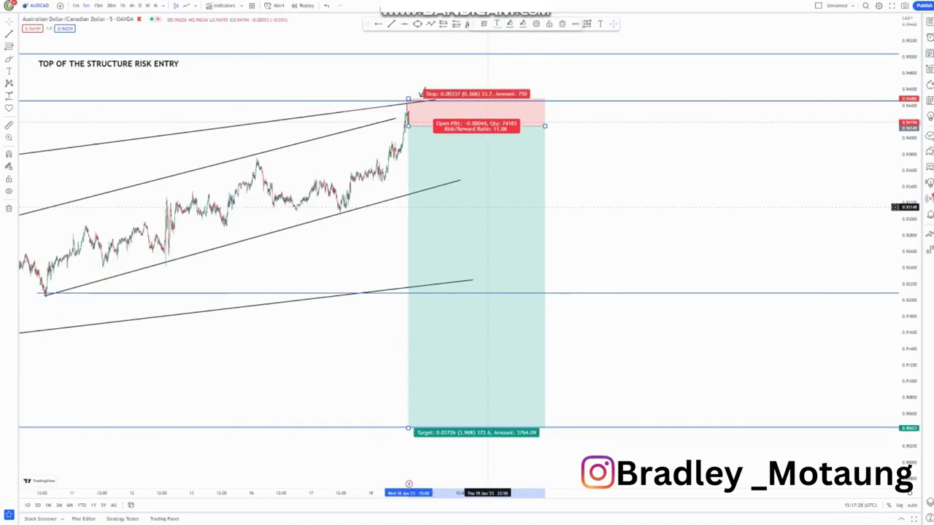